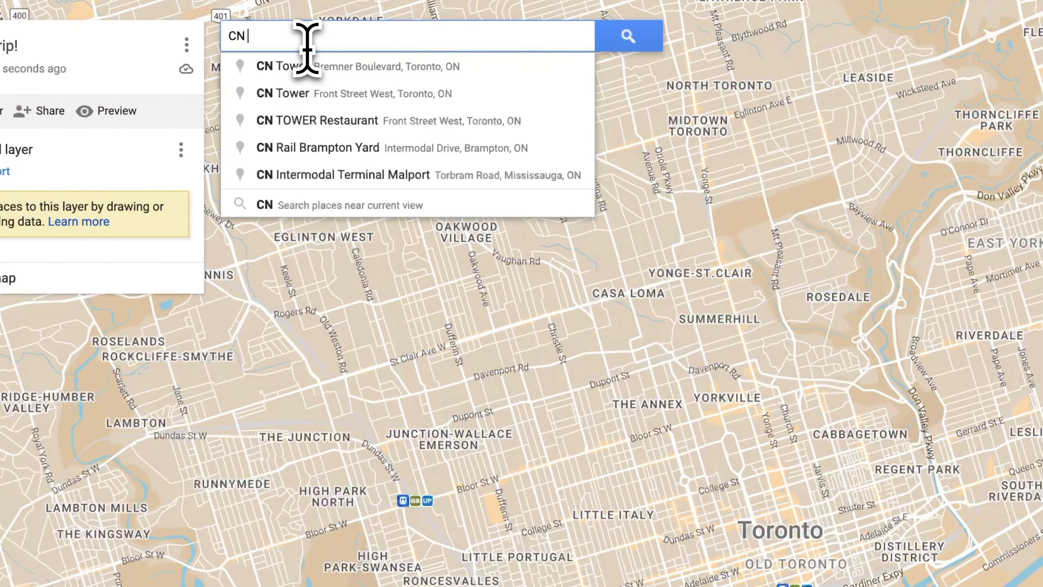
Step: Jump to the CN Tower and draw a driving route from the downtown pin to the Harbord pin
{"action": "type", "text": "Tower"}
{"action": "left_click", "coordinate": [279, 43]}
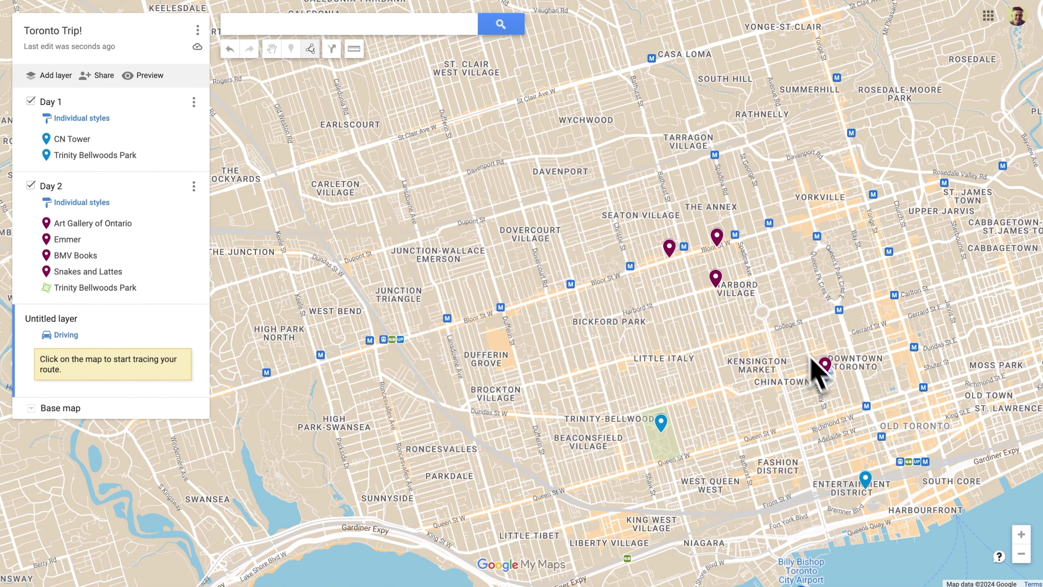
{"action": "left_click", "coordinate": [827, 374]}
{"action": "left_click", "coordinate": [718, 280]}
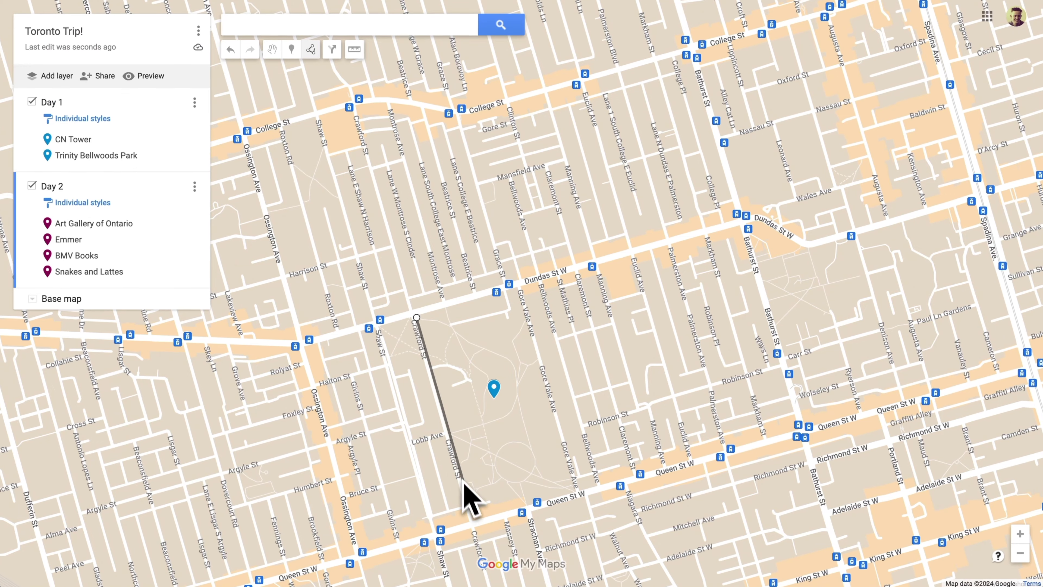
Step: Trace a six-corner park outline and close it at its first point
{"action": "left_click", "coordinate": [466, 507]}
{"action": "left_click", "coordinate": [492, 500]}
{"action": "left_click", "coordinate": [520, 500]}
{"action": "left_click", "coordinate": [527, 506]}
{"action": "left_click", "coordinate": [573, 493]}
{"action": "left_click", "coordinate": [517, 289]}
{"action": "left_click", "coordinate": [416, 318]}
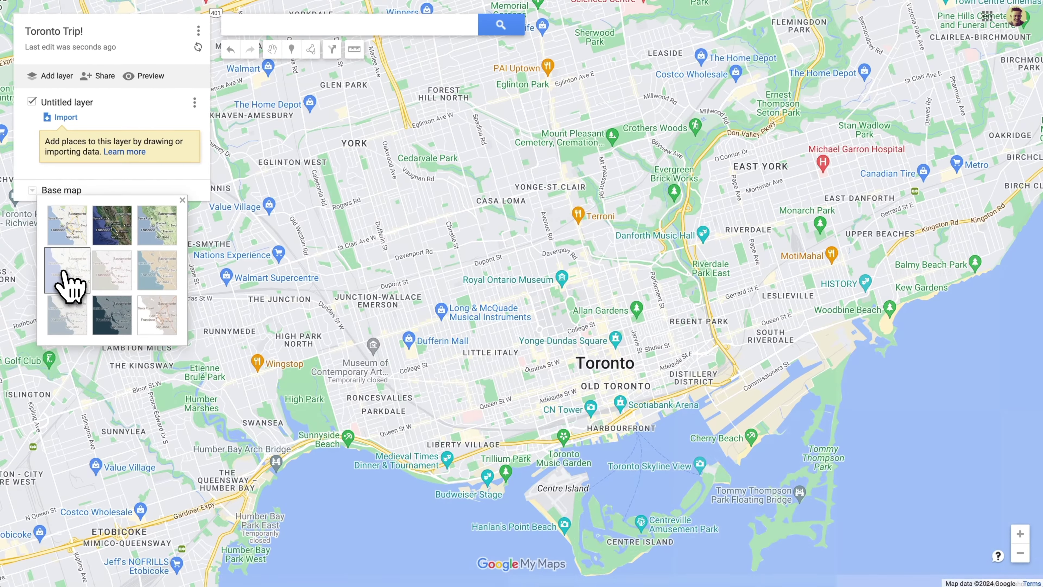
Step: Cycle through several base map styles, including beige, ending on terrain
{"action": "left_click", "coordinate": [65, 285]}
{"action": "left_click", "coordinate": [112, 284]}
{"action": "left_click", "coordinate": [156, 279]}
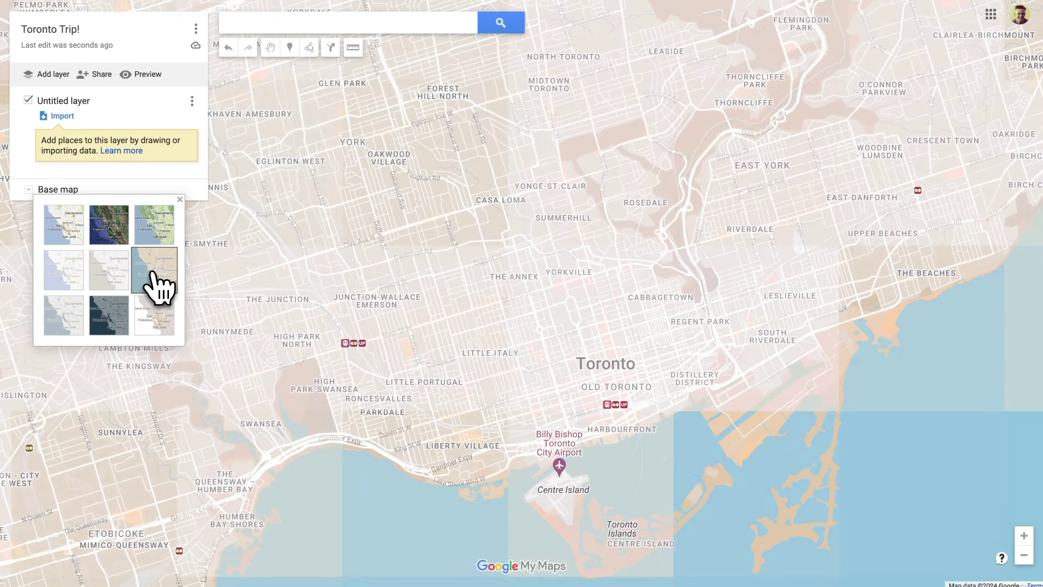
{"action": "left_click", "coordinate": [151, 235]}
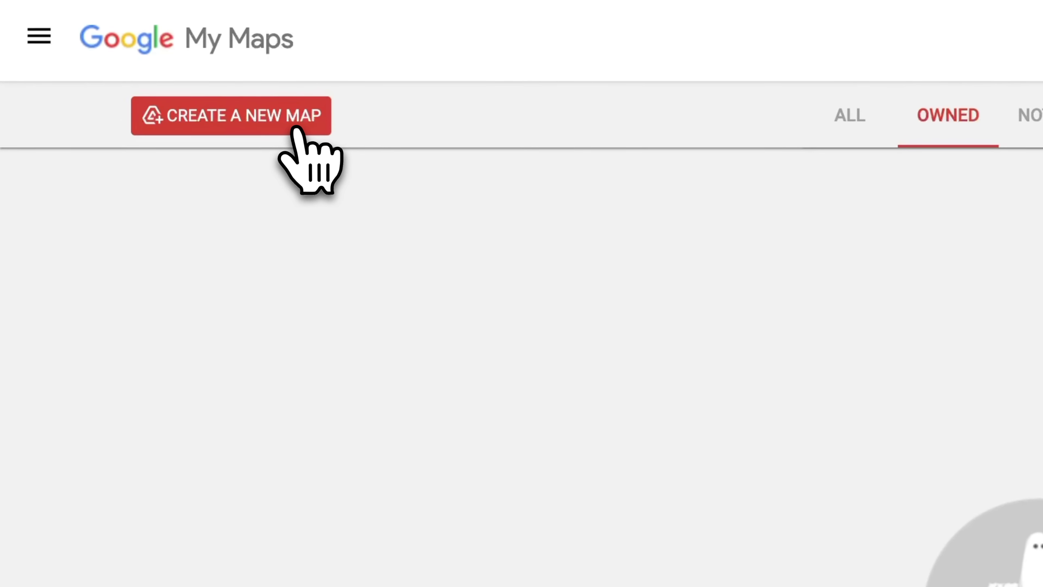
Step: Start a blank map titled 'Toronto Trip!' and bring up the base map styles
{"action": "left_click", "coordinate": [296, 129]}
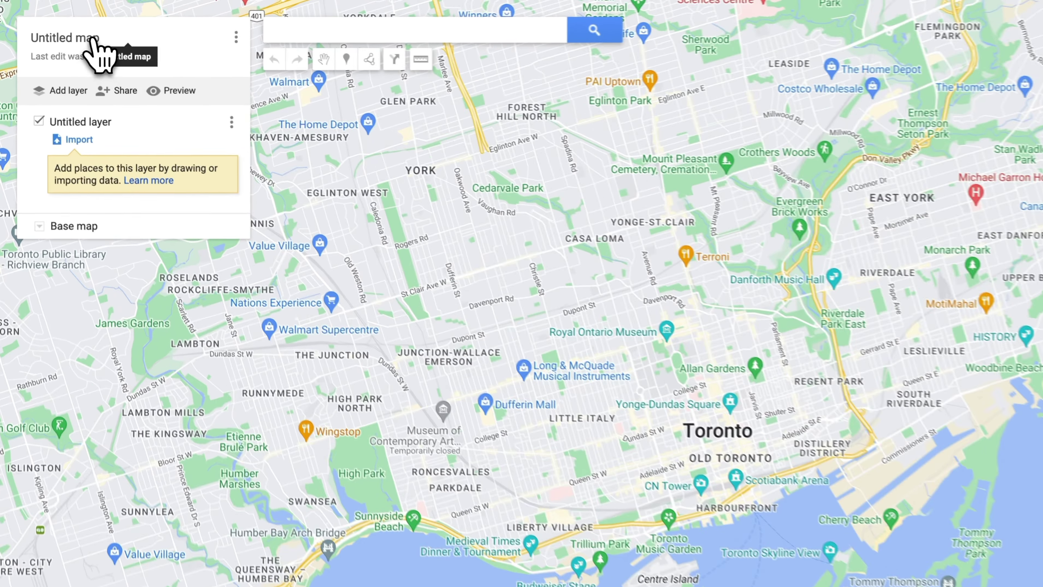
{"action": "left_click", "coordinate": [78, 32]}
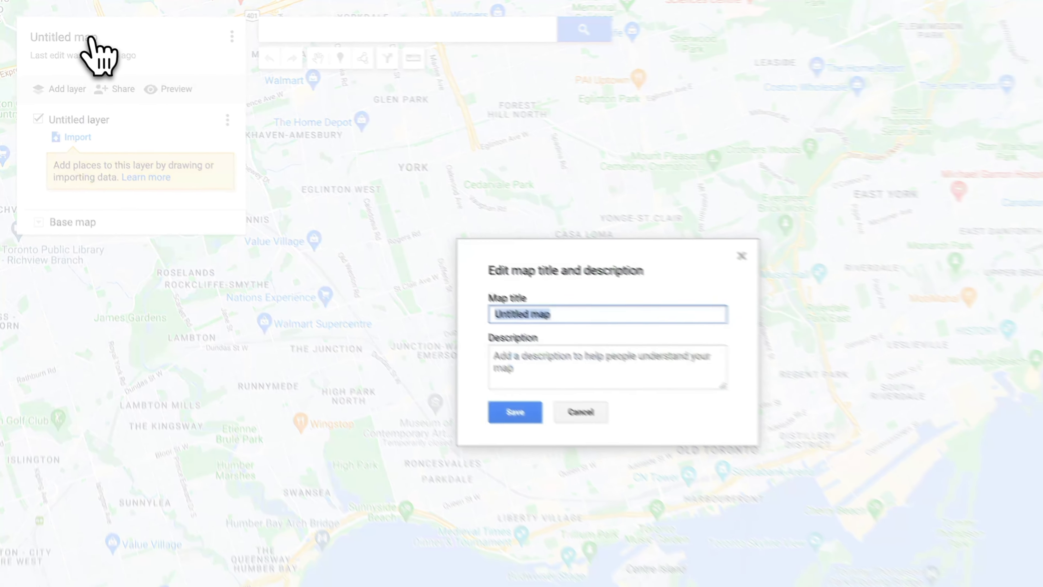
{"action": "type", "text": "Toronto Trip!"}
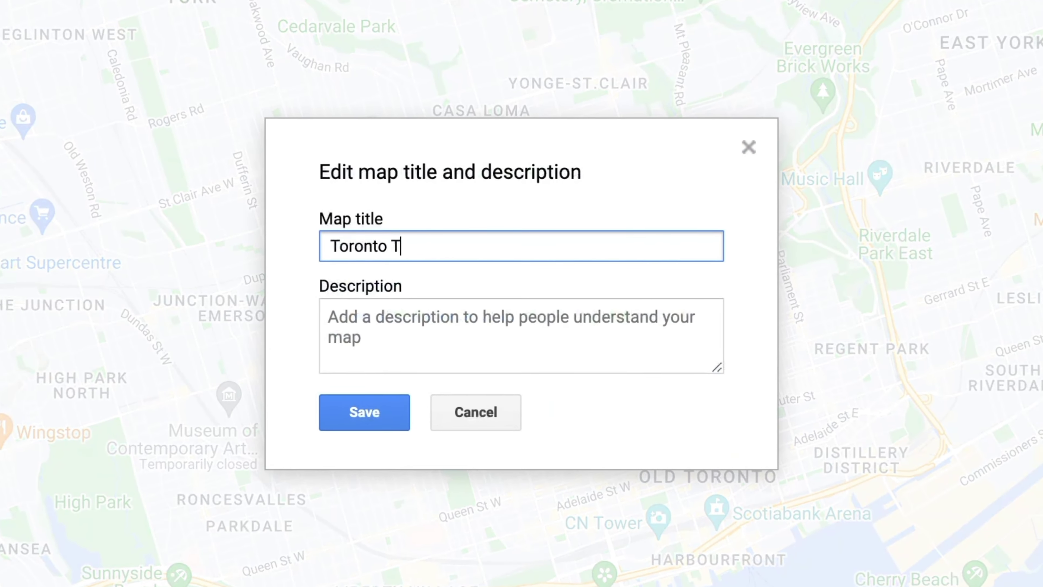
{"action": "key", "text": "Return"}
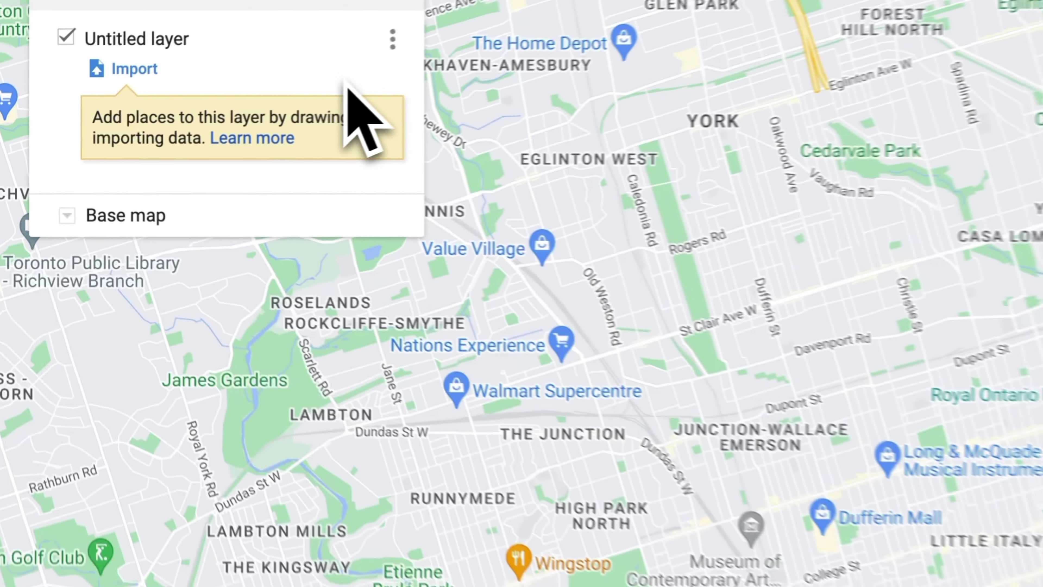
{"action": "left_click", "coordinate": [66, 215]}
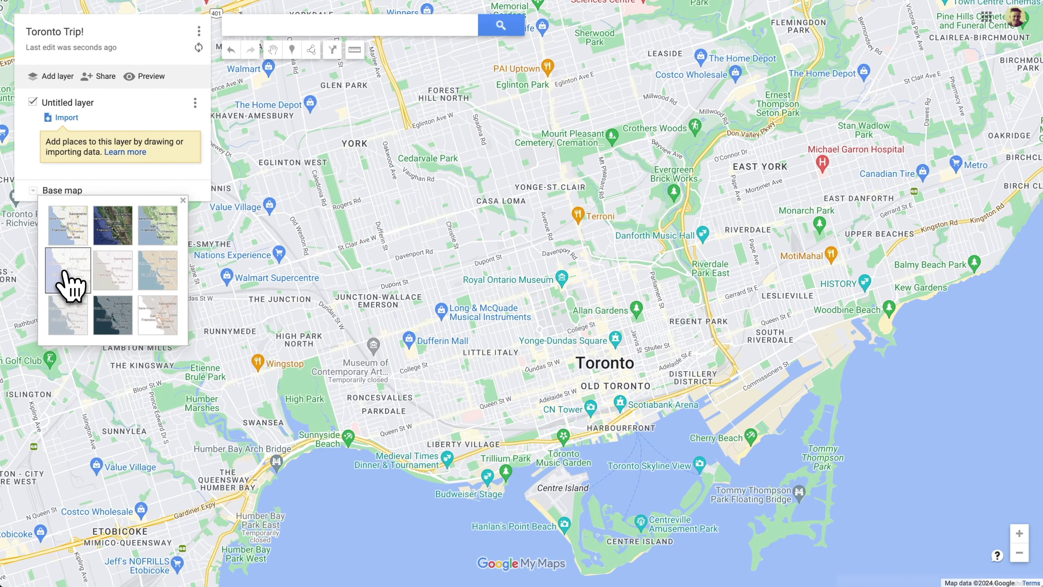
Step: Preview the light, mono, green and satellite base maps, then settle on beige atlas
{"action": "left_click", "coordinate": [65, 273]}
{"action": "left_click", "coordinate": [111, 276]}
{"action": "left_click", "coordinate": [159, 279]}
{"action": "left_click", "coordinate": [157, 242]}
{"action": "left_click", "coordinate": [118, 234]}
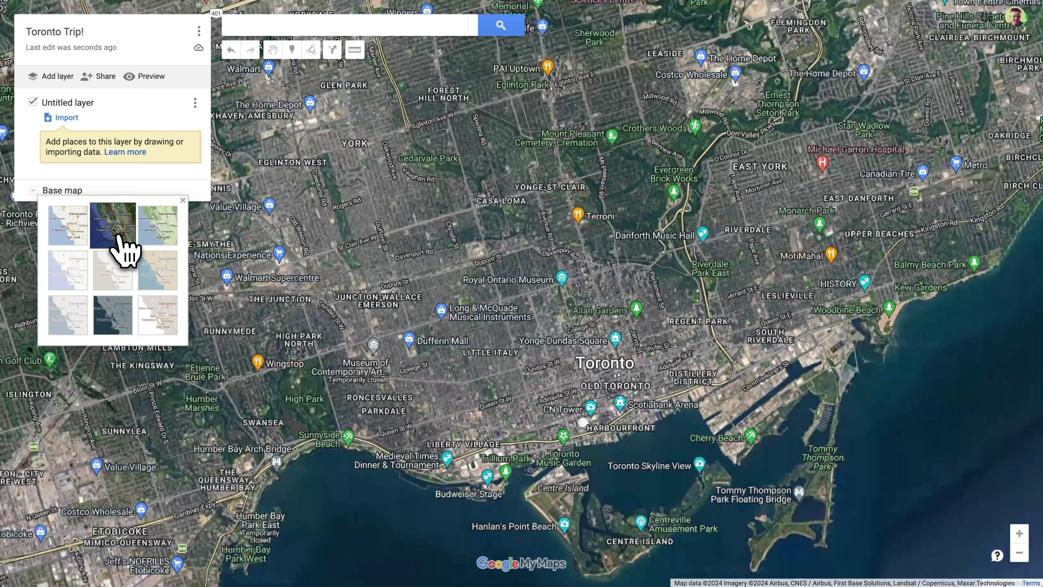
{"action": "left_click", "coordinate": [147, 268]}
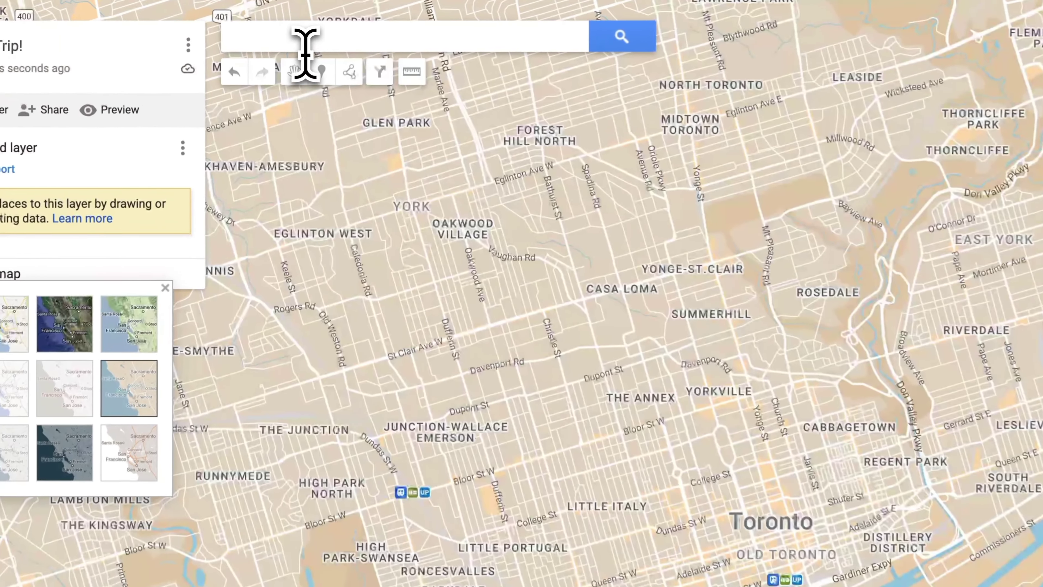
{"action": "left_click", "coordinate": [281, 27]}
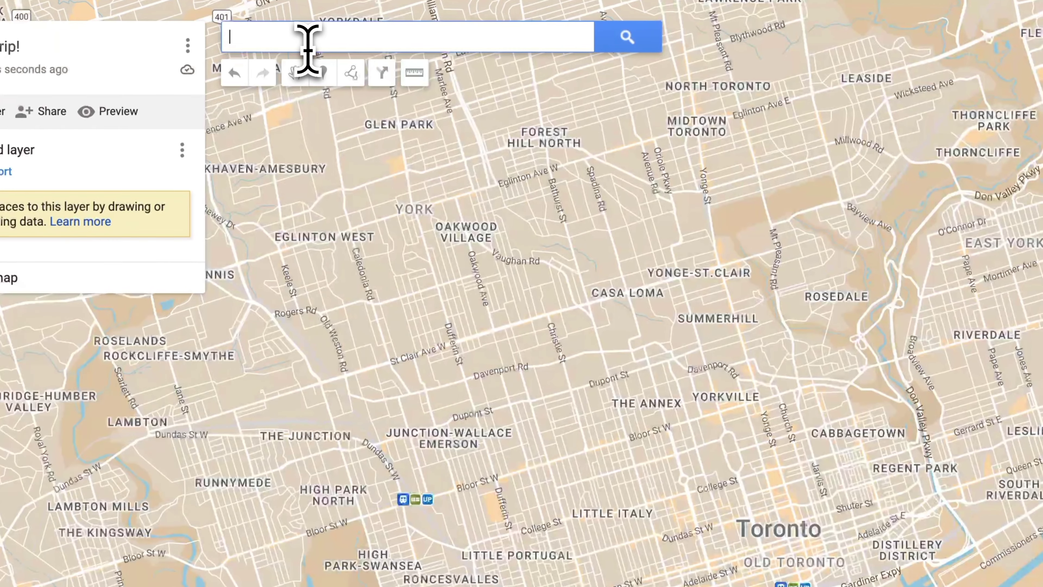
Step: Search for 'CN Tower', add it to the untitled layer, and pan to show downtown
{"action": "type", "text": "CN Tower"}
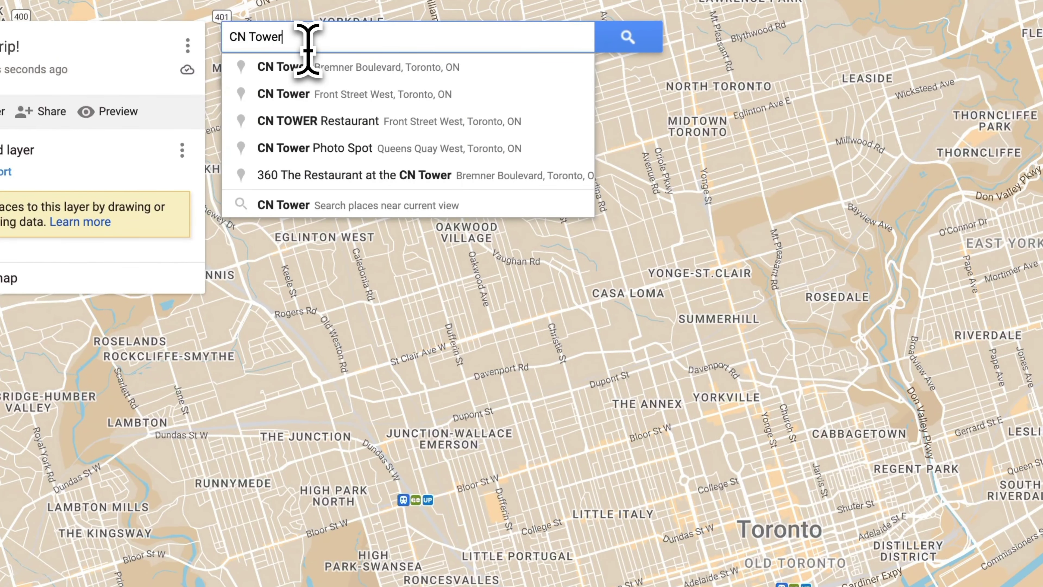
{"action": "left_click", "coordinate": [310, 77]}
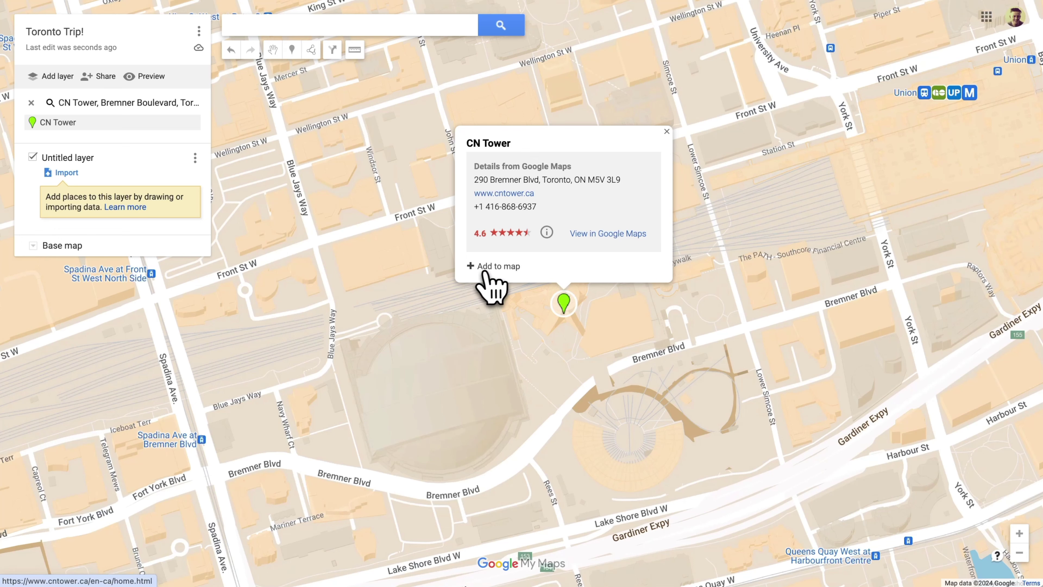
{"action": "left_click", "coordinate": [492, 266]}
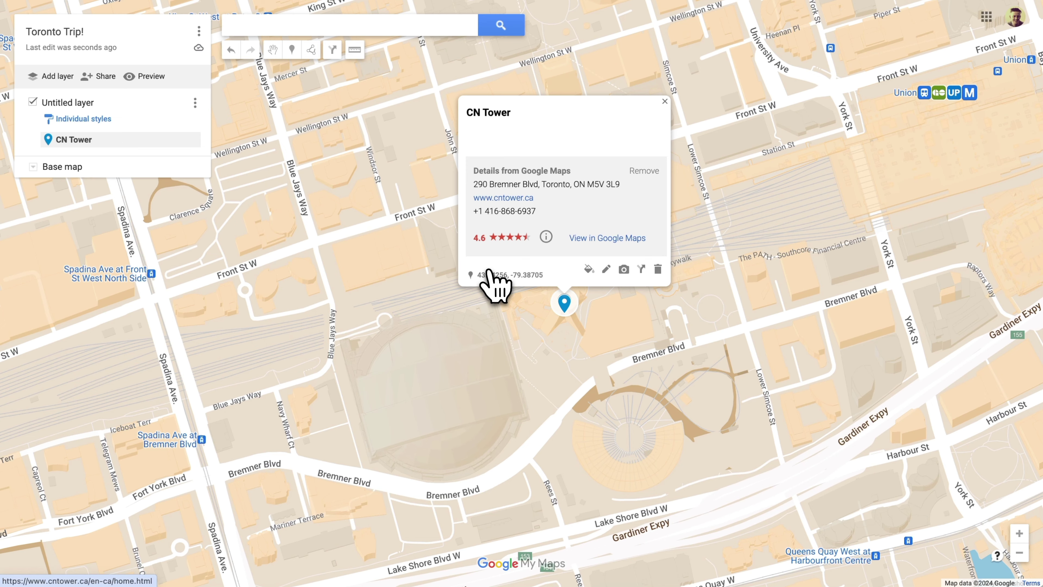
{"action": "left_click", "coordinate": [432, 341]}
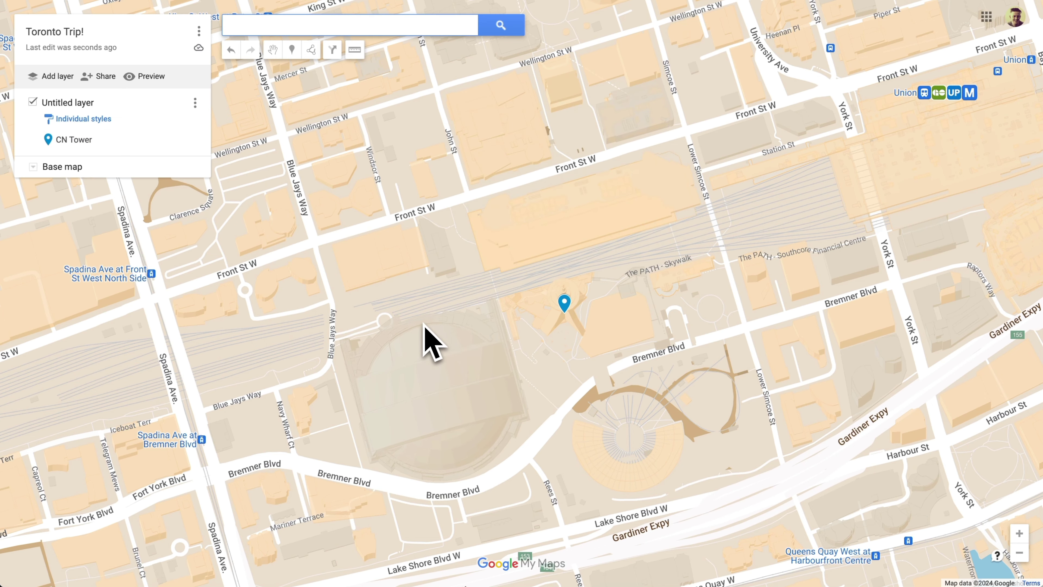
{"action": "scroll", "coordinate": [425, 325], "scroll_direction": "down", "scroll_amount": 3}
{"action": "left_click_drag", "start_coordinate": [415, 329], "coordinate": [516, 345]}
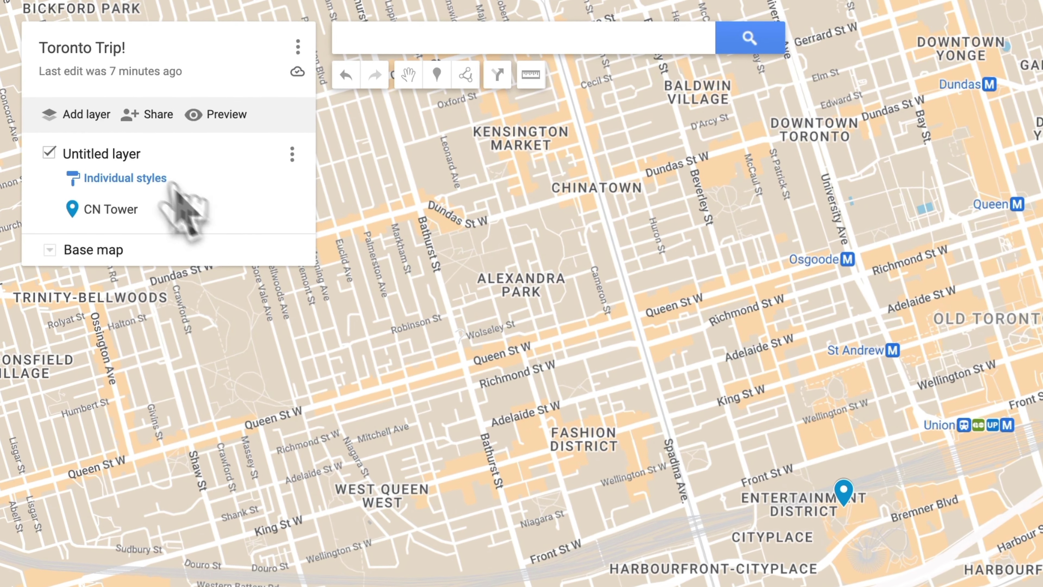
Step: Rename the untitled layer to 'Day 1'
{"action": "left_click", "coordinate": [124, 158]}
{"action": "type", "text": "Day 1"}
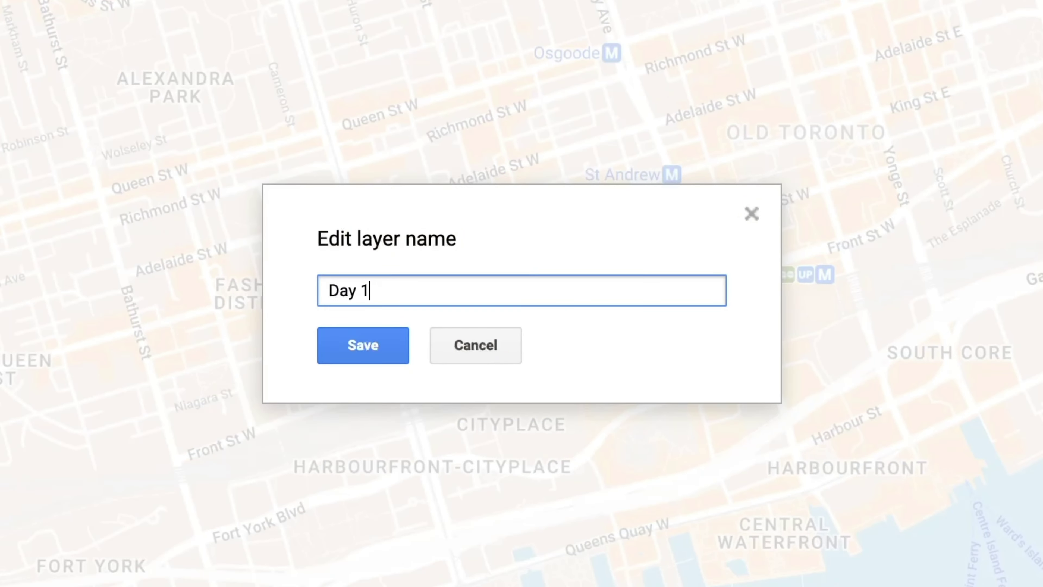
{"action": "key", "text": "Return"}
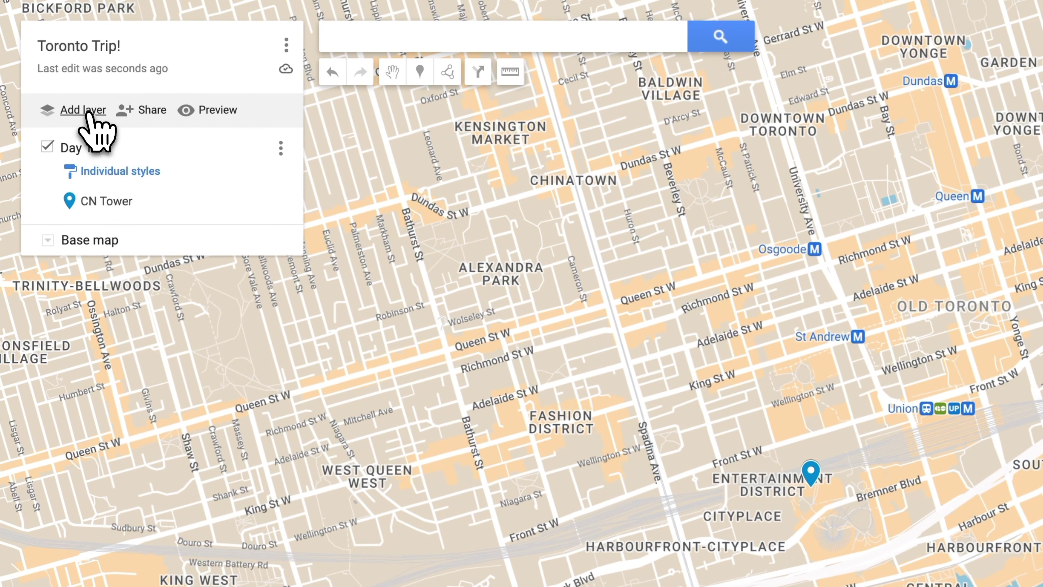
Step: Add a second layer named 'Day 2', then make Day 1 the active layer
{"action": "left_click", "coordinate": [87, 113]}
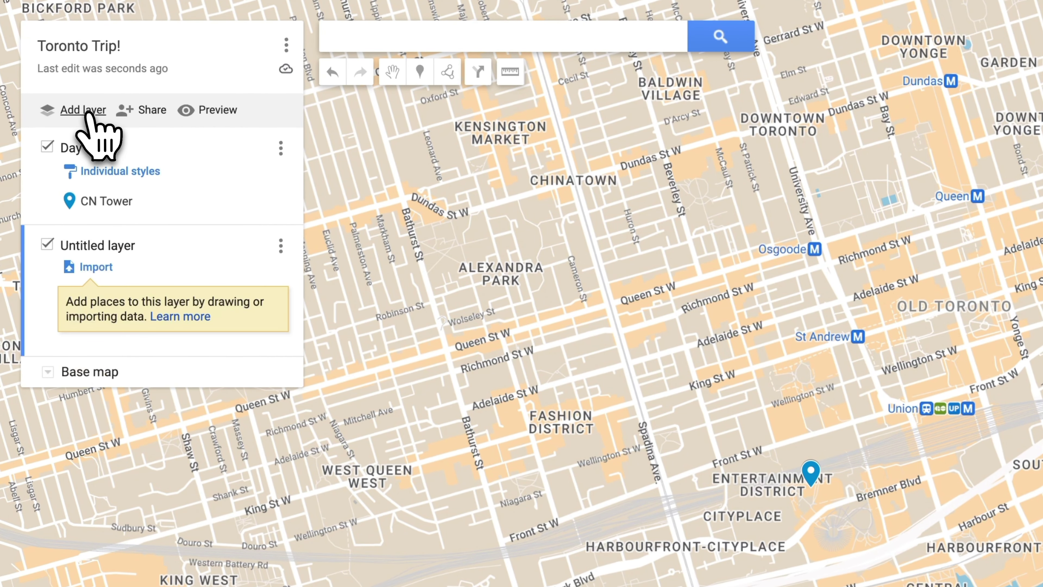
{"action": "left_click", "coordinate": [104, 245]}
{"action": "type", "text": "Day 2"}
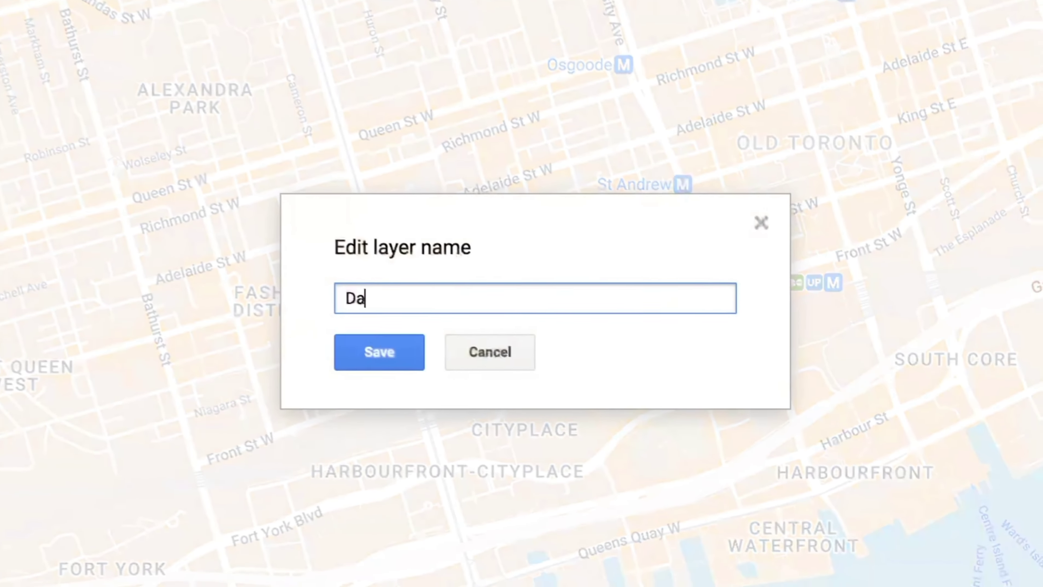
{"action": "key", "text": "Return"}
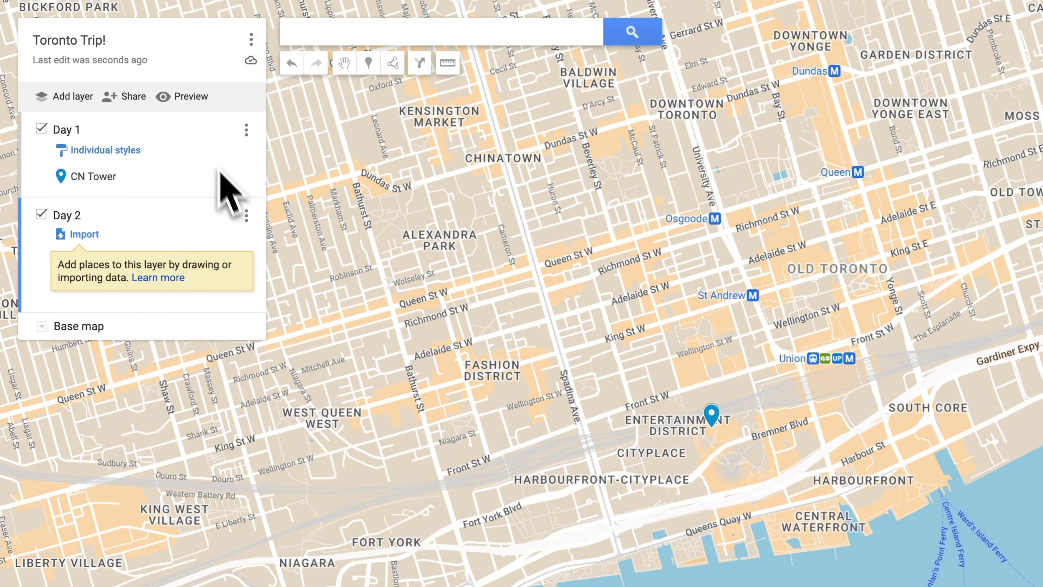
{"action": "left_click", "coordinate": [186, 139]}
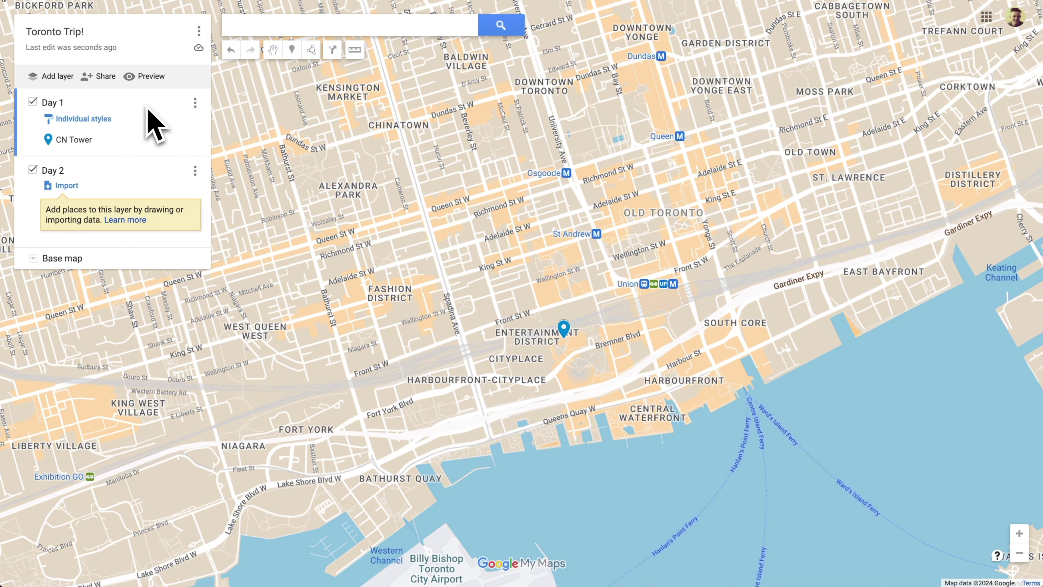
Step: Drop a marker near Trinity Bellwoods and save it as 'Trinity Bellwoods Park'
{"action": "left_click_drag", "start_coordinate": [232, 383], "coordinate": [665, 372]}
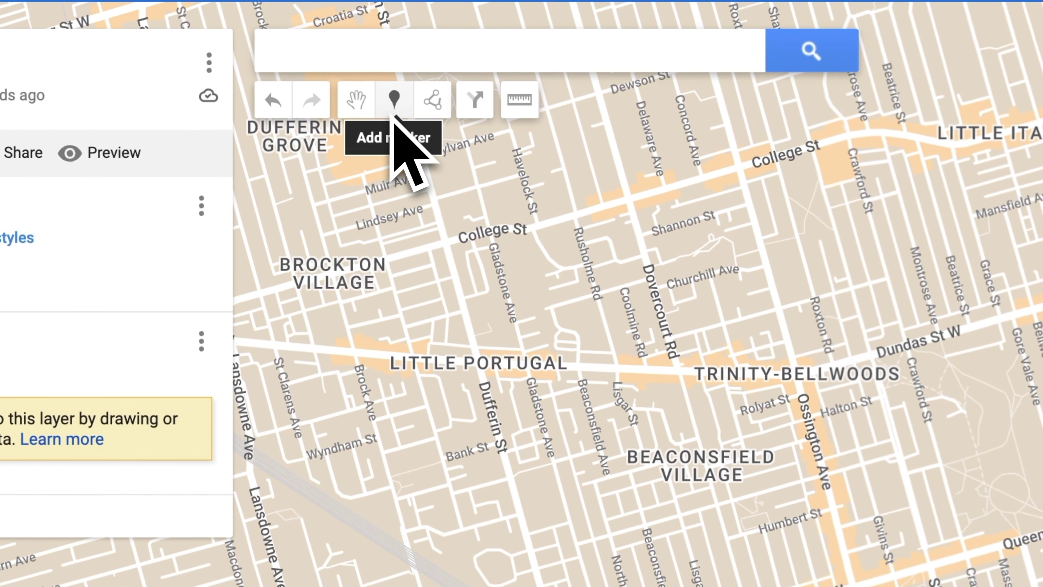
{"action": "left_click", "coordinate": [291, 57]}
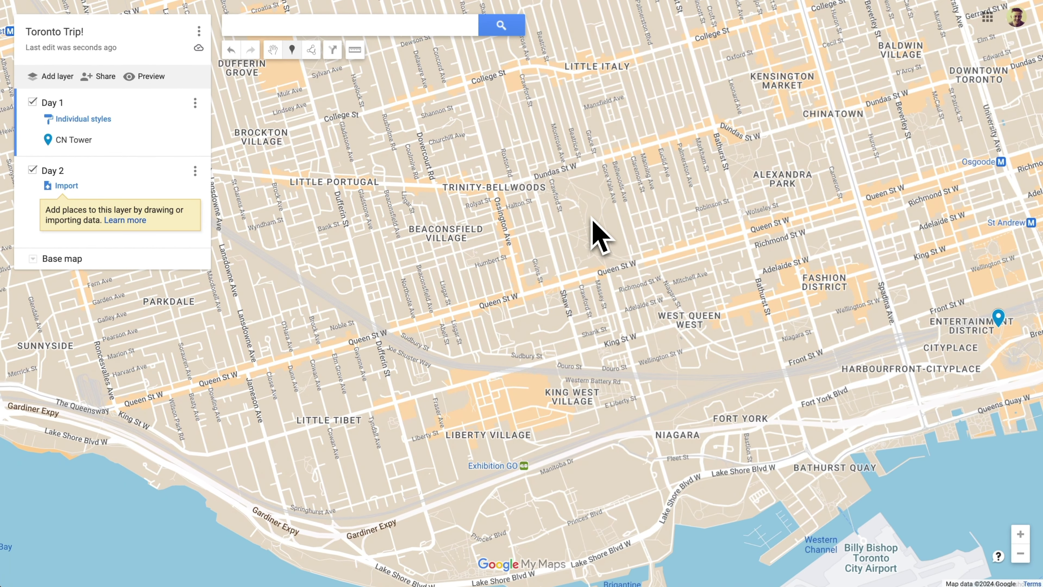
{"action": "left_click", "coordinate": [593, 221]}
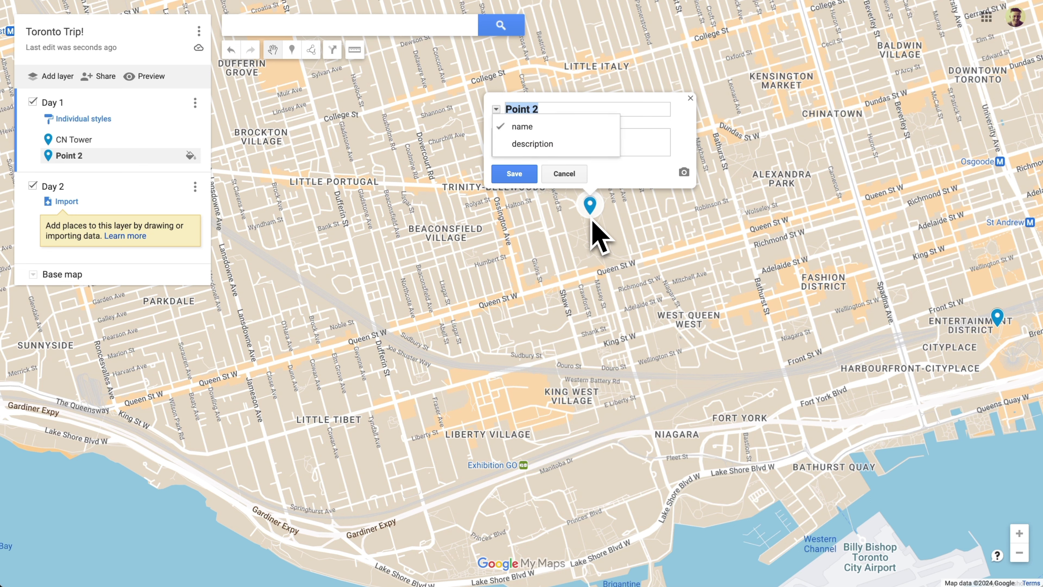
{"action": "left_click", "coordinate": [636, 109]}
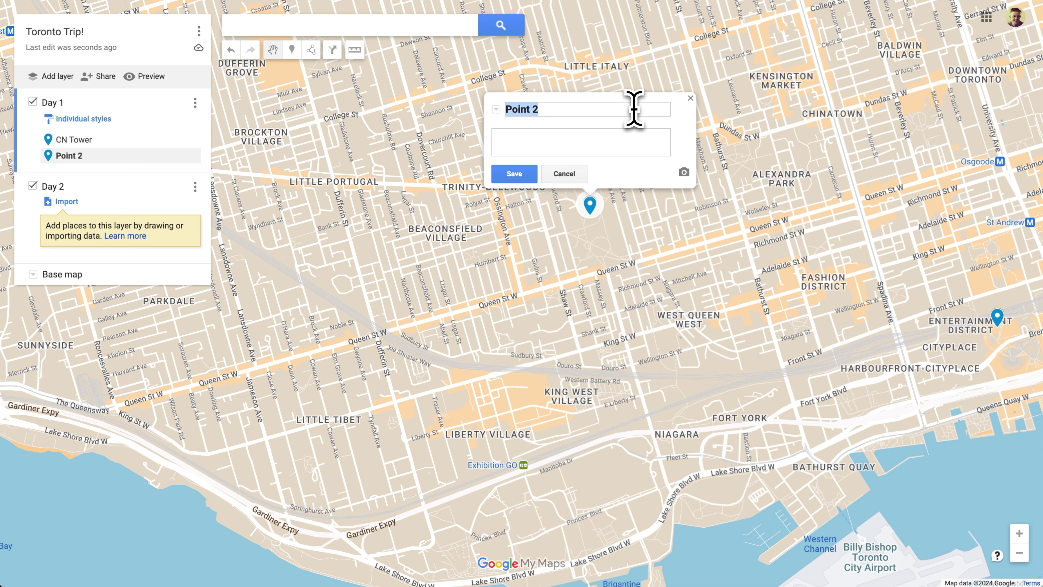
{"action": "type", "text": "Trinity Bellw"}
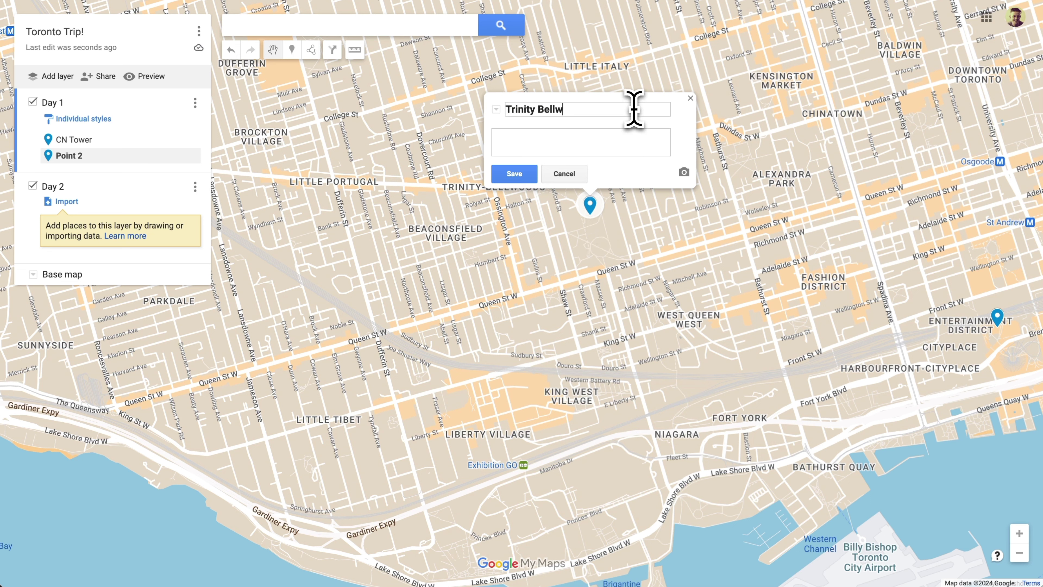
{"action": "type", "text": "oods Park"}
{"action": "left_click", "coordinate": [514, 173]}
{"action": "type", "text": "Par"}
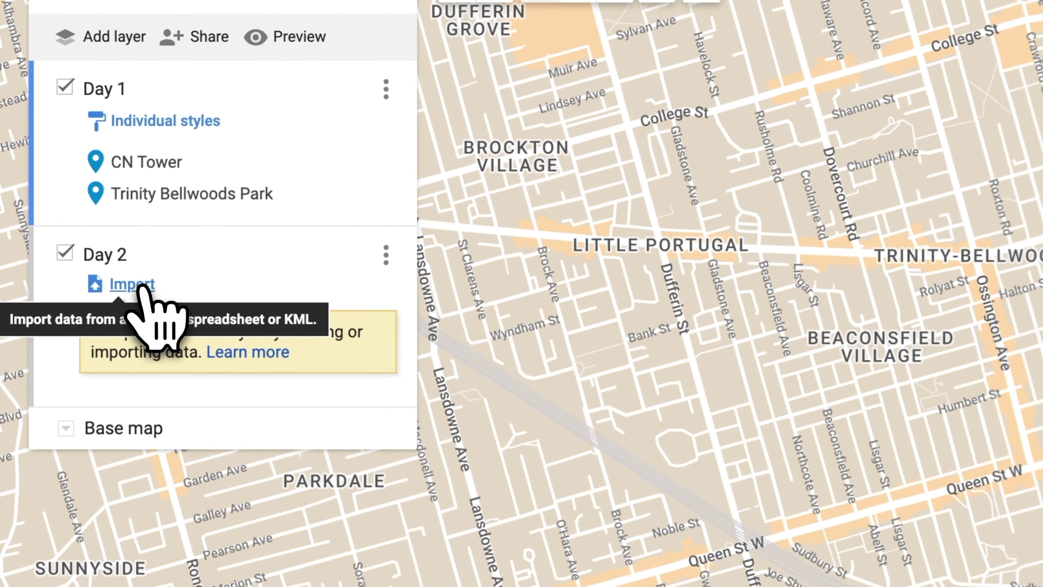
Step: Import Day 2.xlsx into the Day 2 layer and zoom out to see all four pins
{"action": "left_click", "coordinate": [130, 269]}
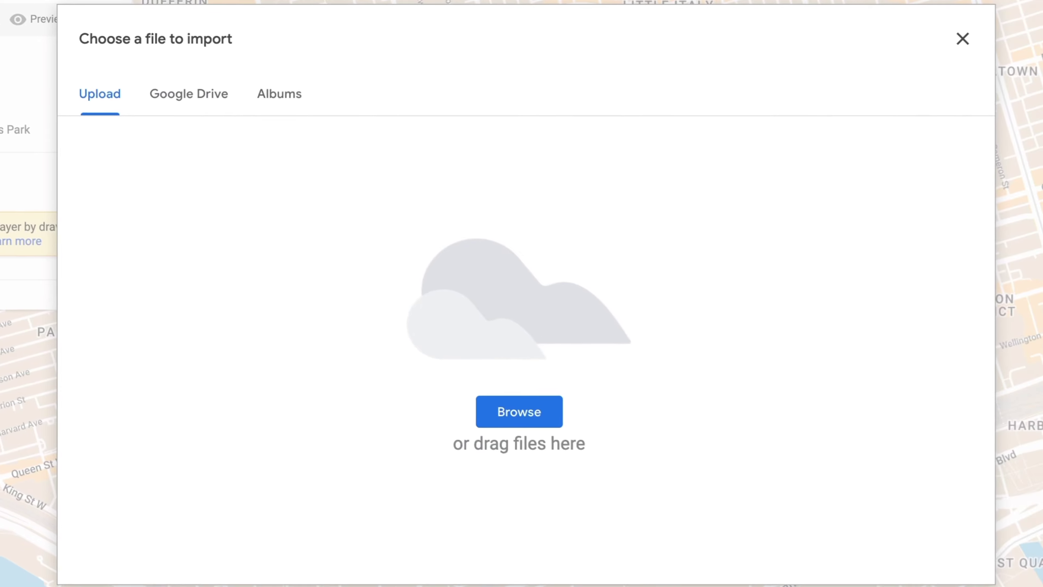
{"action": "key", "text": "super+Tab"}
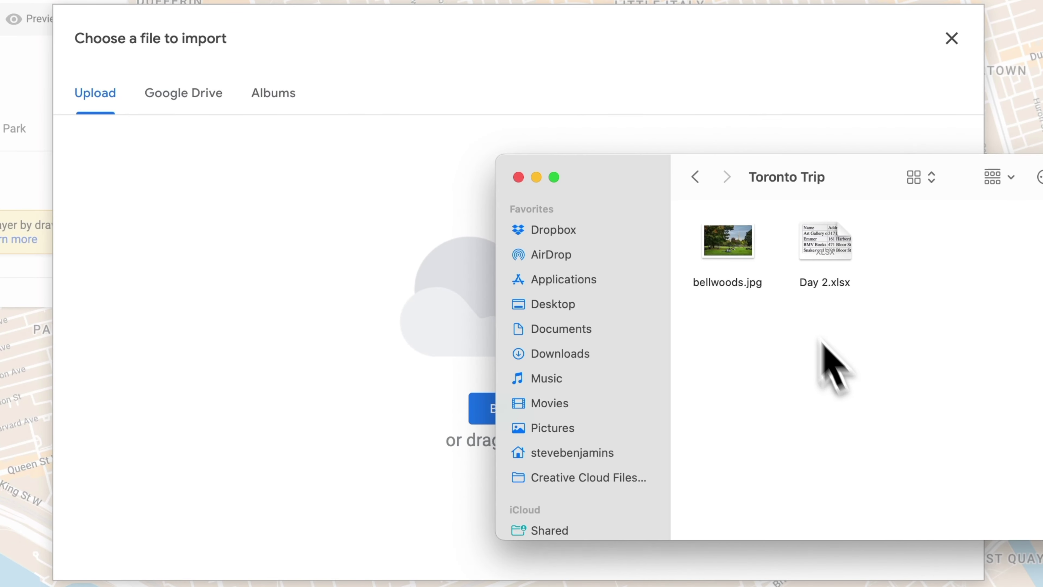
{"action": "left_click_drag", "start_coordinate": [820, 261], "coordinate": [435, 296]}
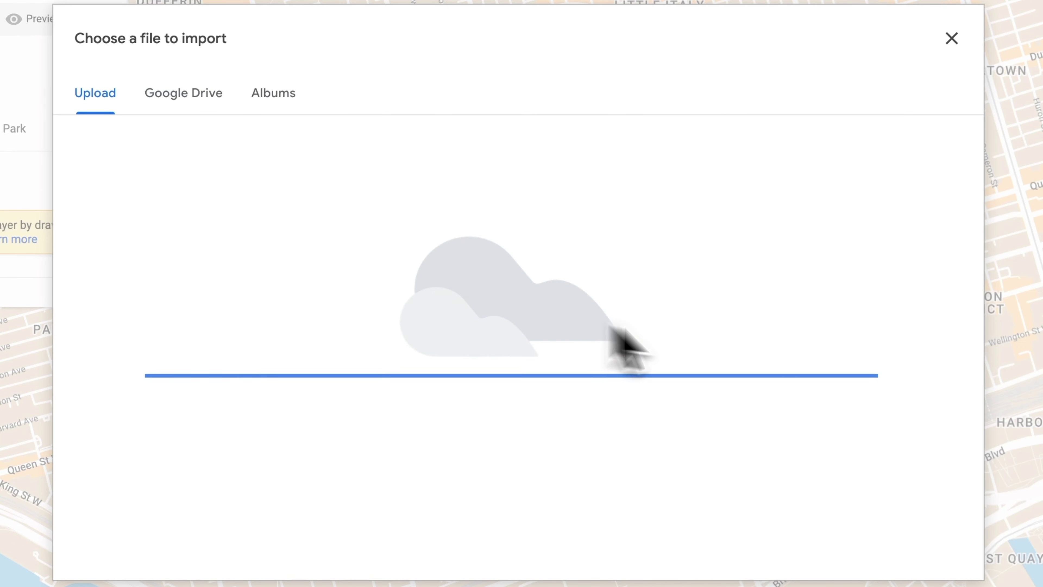
{"action": "scroll", "coordinate": [406, 362], "scroll_direction": "down", "scroll_amount": 5}
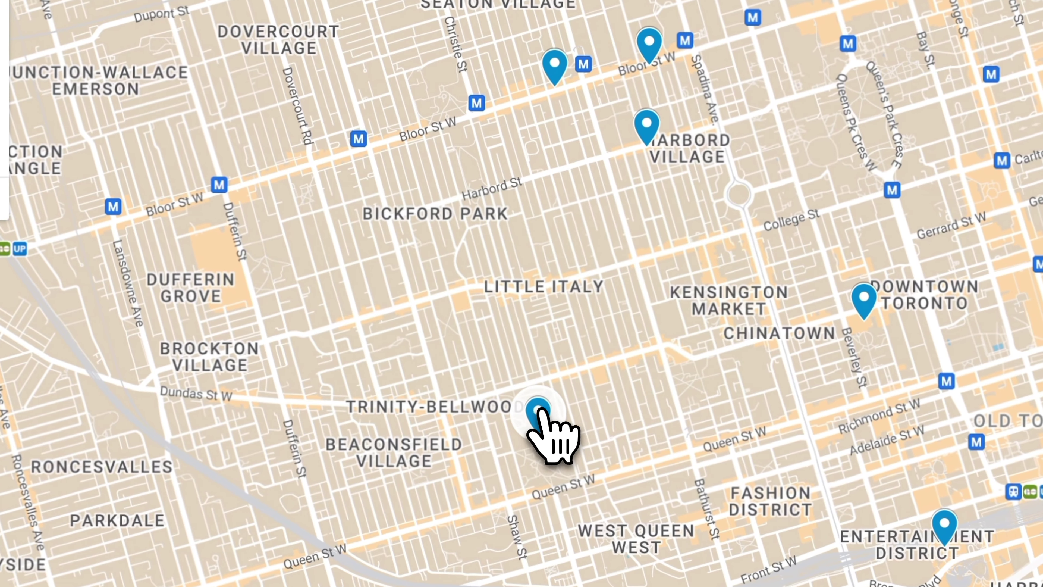
Step: Paste a location description into Trinity Bellwoods Park's details and save it
{"action": "left_click", "coordinate": [539, 412]}
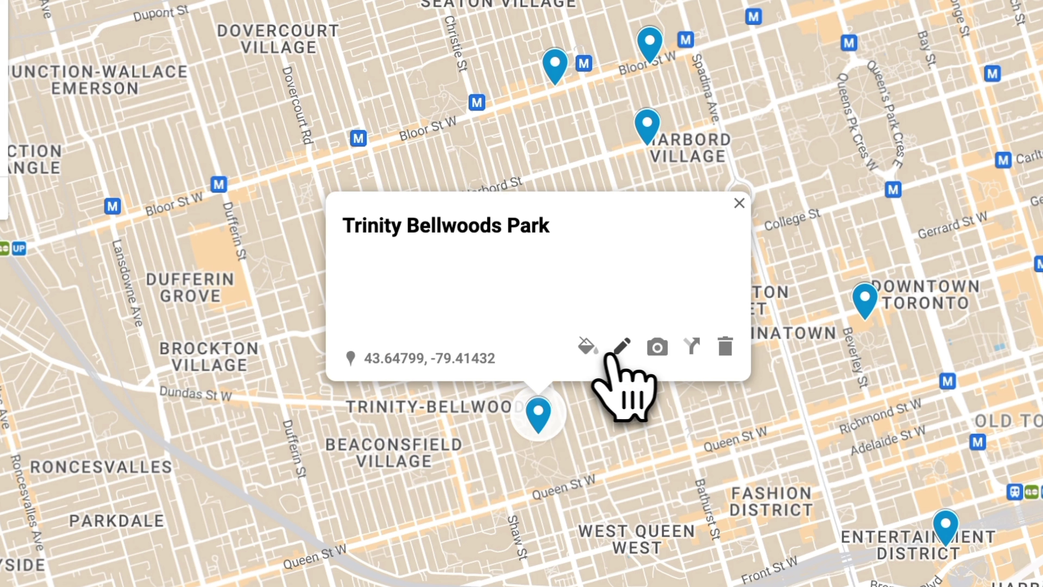
{"action": "left_click", "coordinate": [621, 353]}
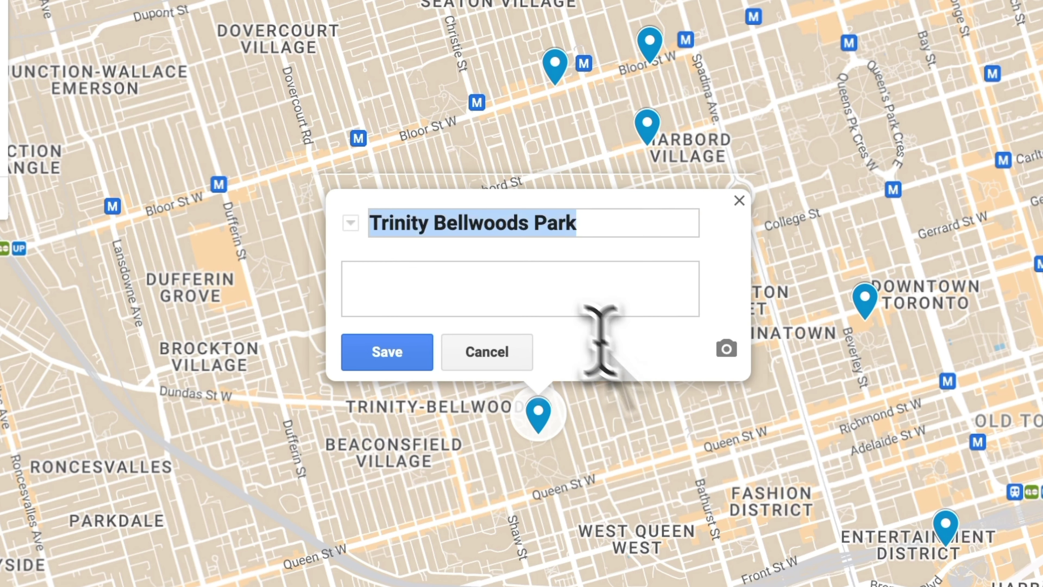
{"action": "left_click", "coordinate": [535, 298]}
{"action": "type", "text": "Trinity Bellwoods Park is a public park located in Toronto, Ontario, Canada, bordered by Queen Street West on the south and Dundas Street on the north."}
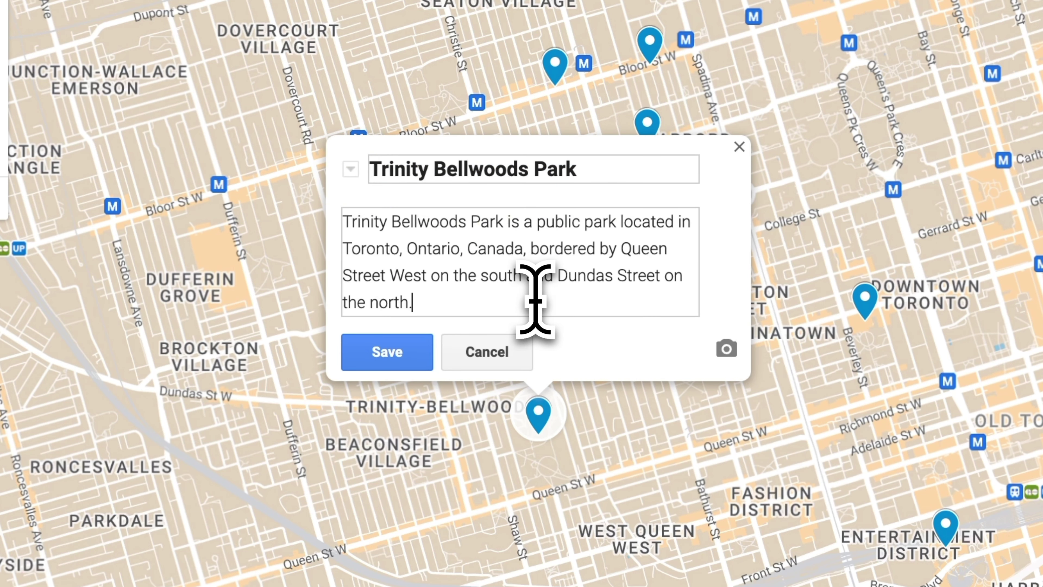
{"action": "left_click", "coordinate": [384, 361]}
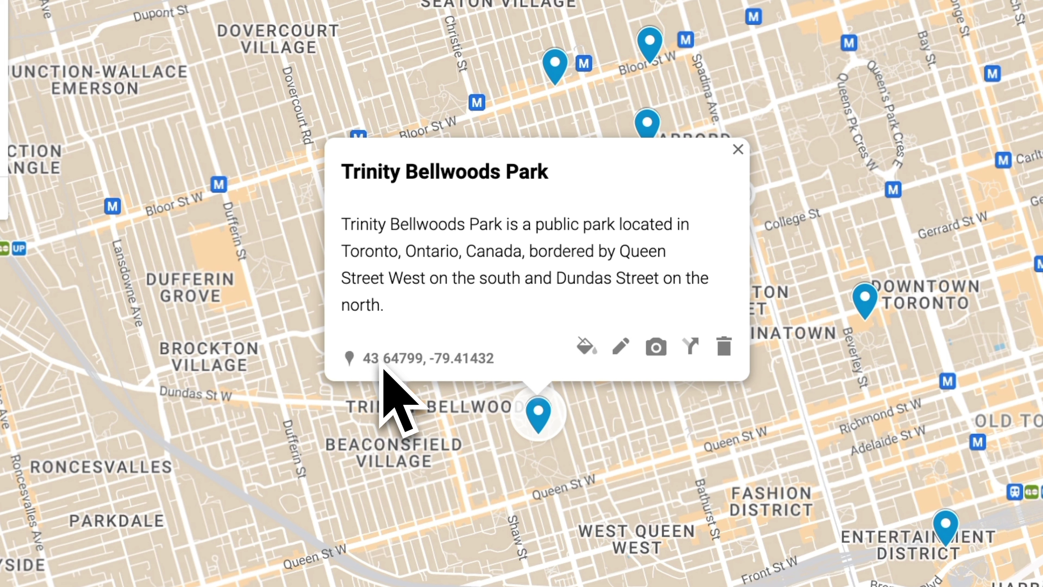
{"action": "left_click", "coordinate": [655, 348]}
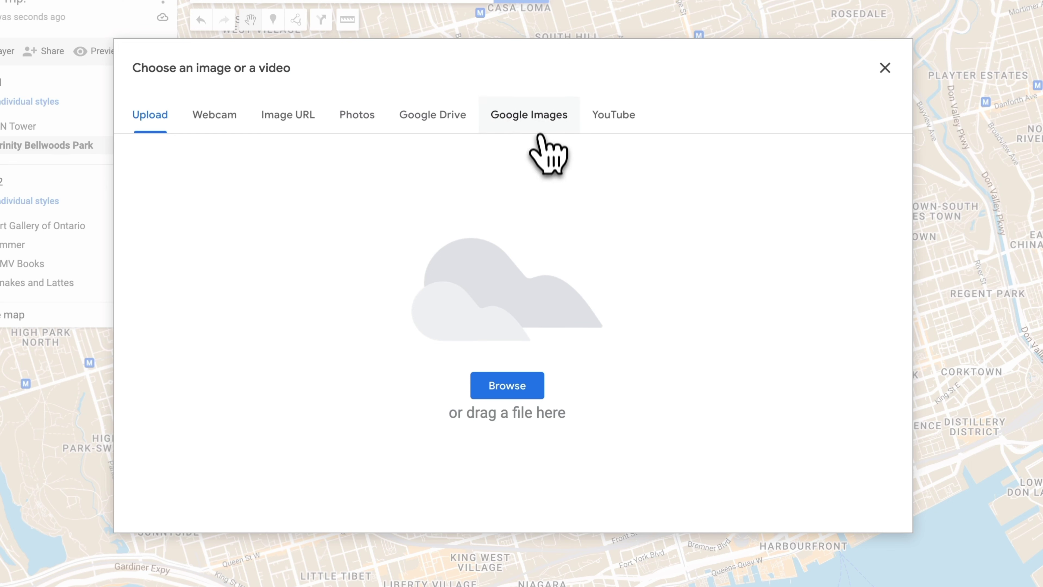
Step: Search Google Images for 'trinity bellwoods park' and insert the autumn CN Tower photo
{"action": "left_click", "coordinate": [533, 121]}
{"action": "type", "text": "trinity bellw"}
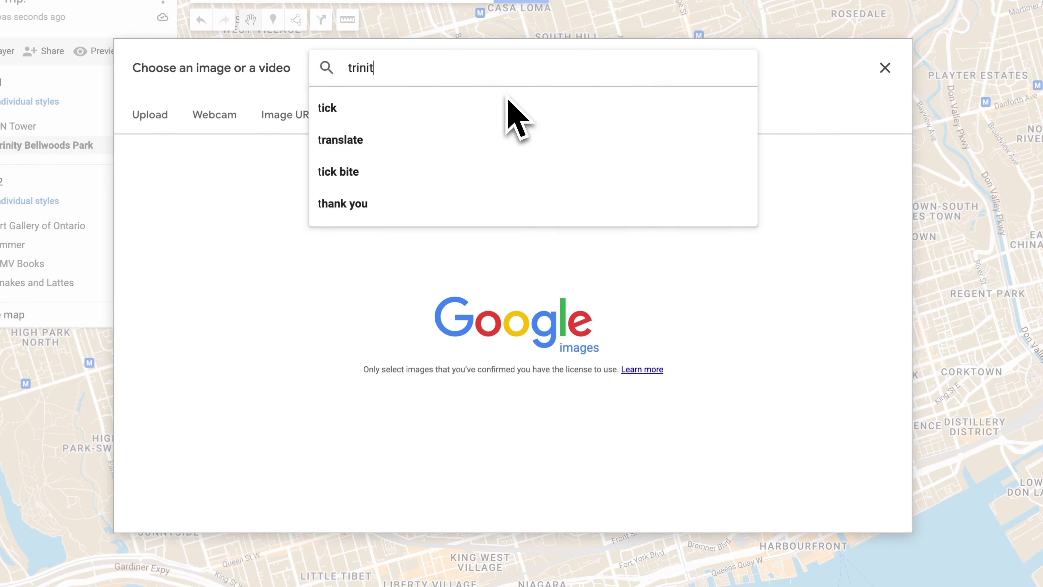
{"action": "left_click", "coordinate": [419, 117]}
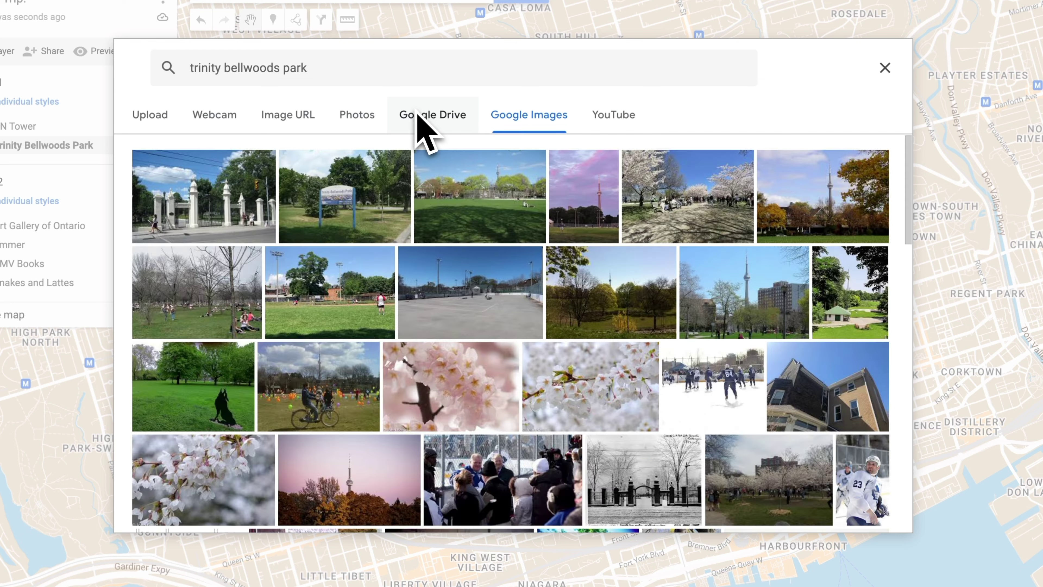
{"action": "left_click", "coordinate": [807, 214]}
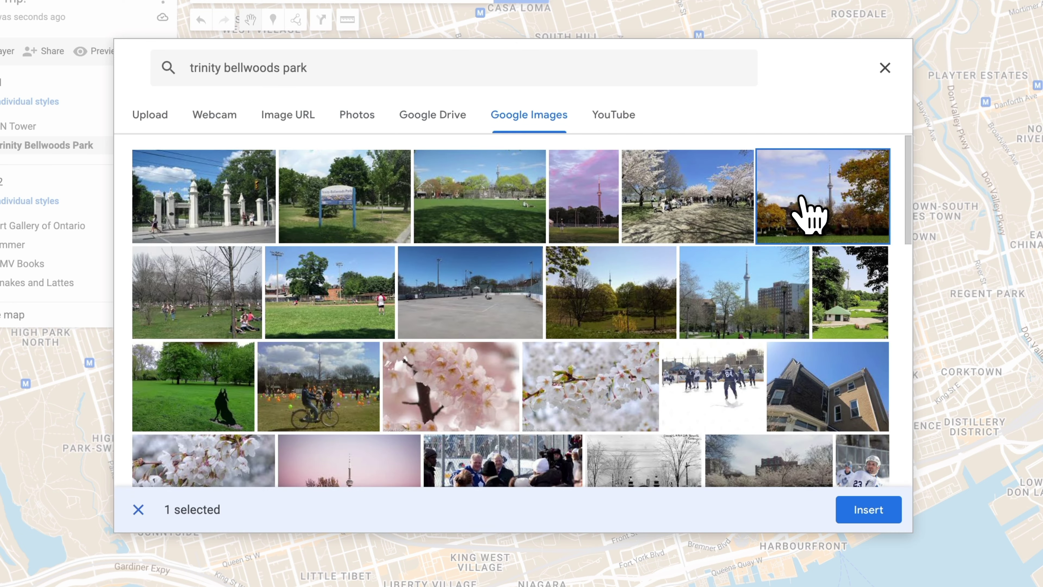
{"action": "left_click", "coordinate": [895, 519]}
{"action": "left_click", "coordinate": [401, 405]}
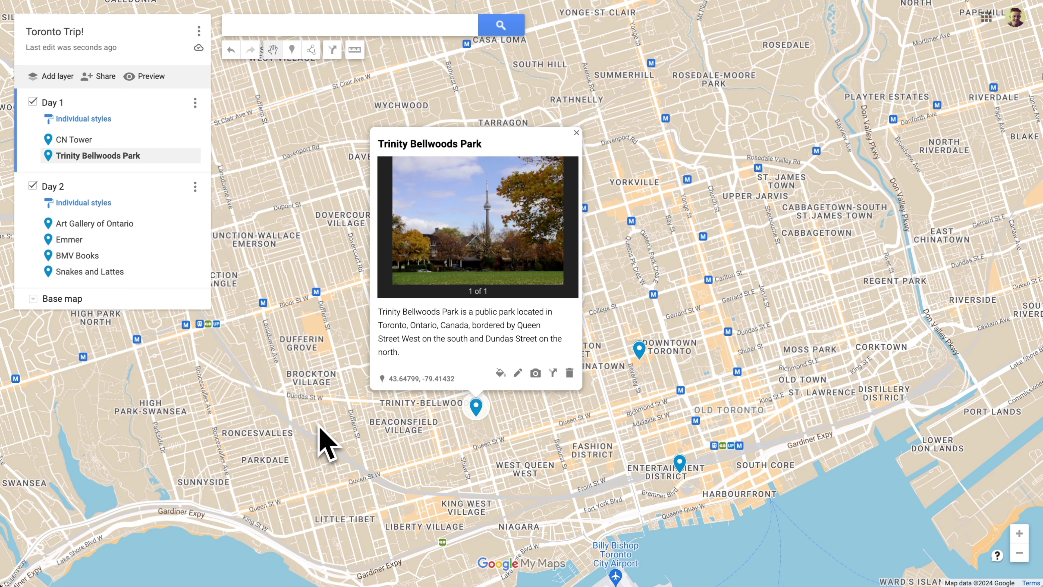
{"action": "left_click", "coordinate": [319, 427]}
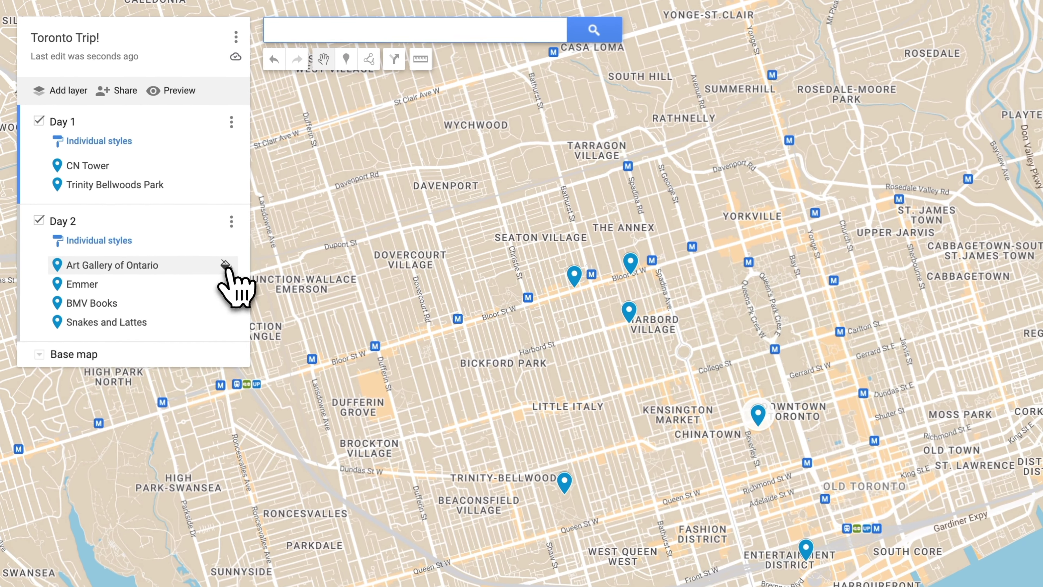
Step: Recolor the Art Gallery of Ontario, Emmer, BMV Books and Snakes and Lattes pins dark purple
{"action": "left_click", "coordinate": [194, 223]}
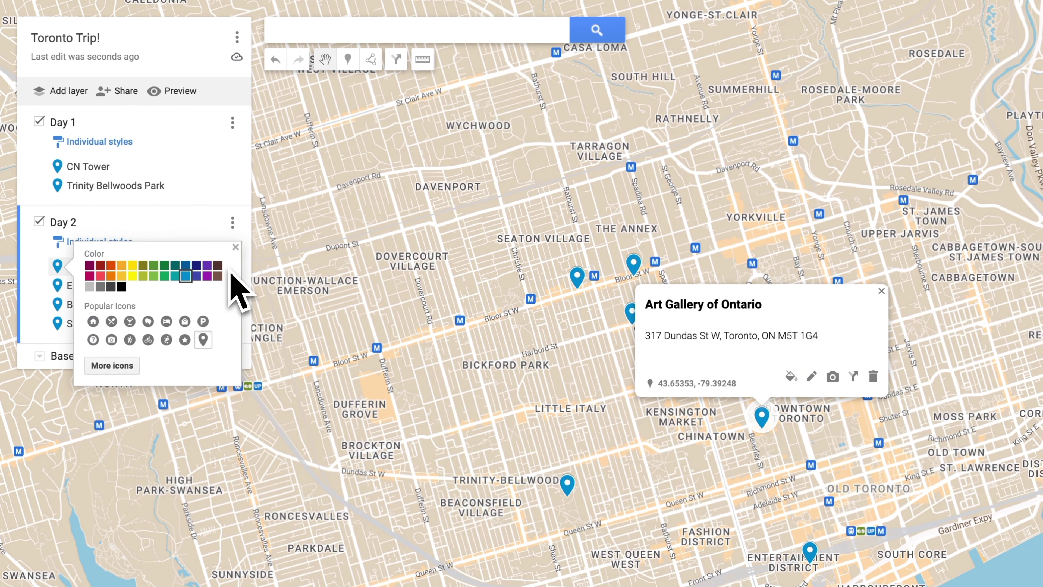
{"action": "left_click", "coordinate": [90, 265]}
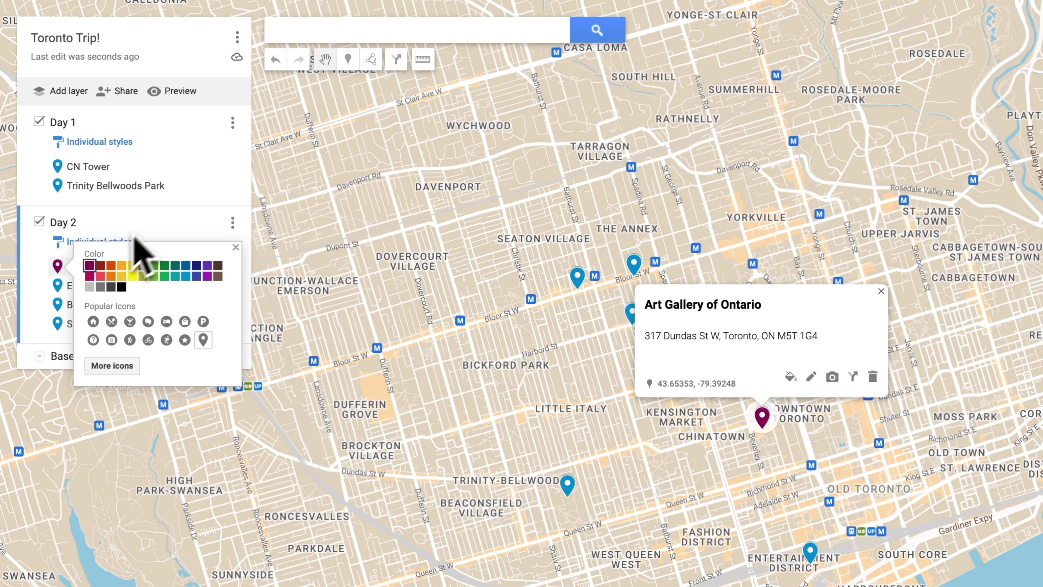
{"action": "left_click", "coordinate": [225, 285]}
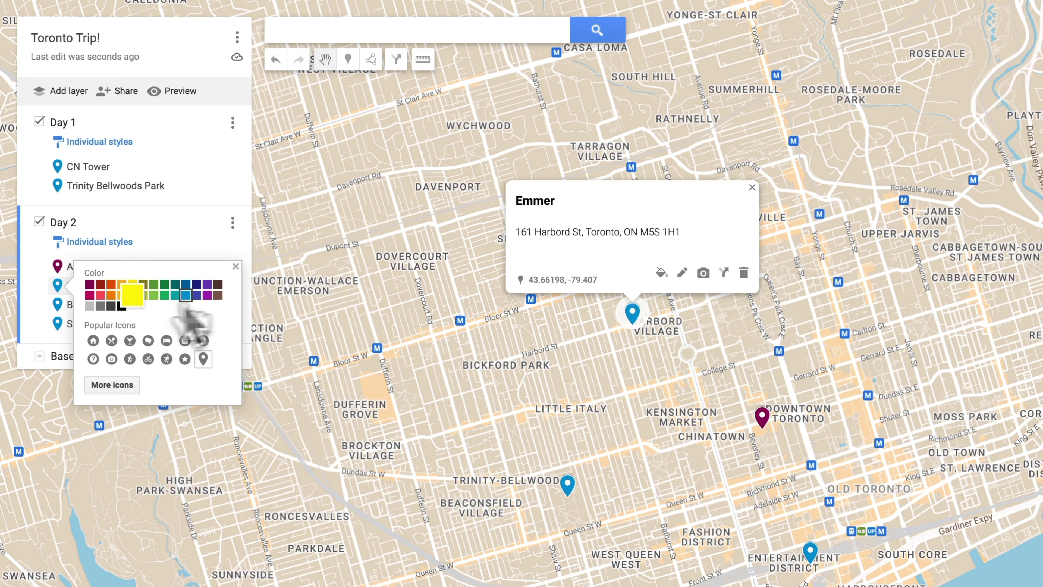
{"action": "left_click", "coordinate": [90, 284]}
{"action": "left_click", "coordinate": [225, 305]}
{"action": "left_click", "coordinate": [90, 303]}
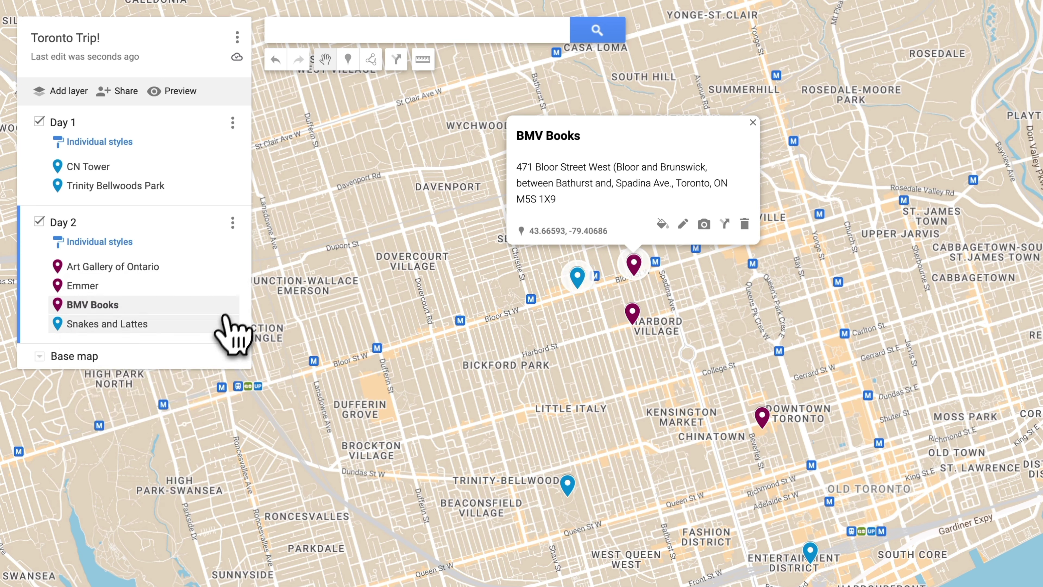
{"action": "left_click", "coordinate": [225, 323]}
{"action": "left_click", "coordinate": [89, 322]}
{"action": "left_click", "coordinate": [465, 407]}
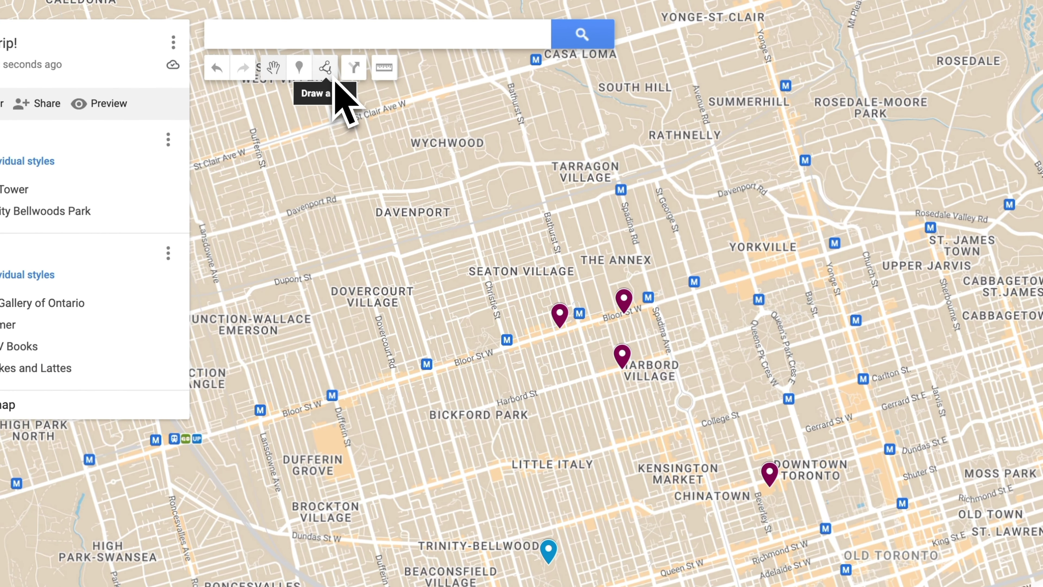
Step: Trace Trinity Bellwoods Park's boundary as a closed shape in the Day 2 layer
{"action": "left_click", "coordinate": [329, 74]}
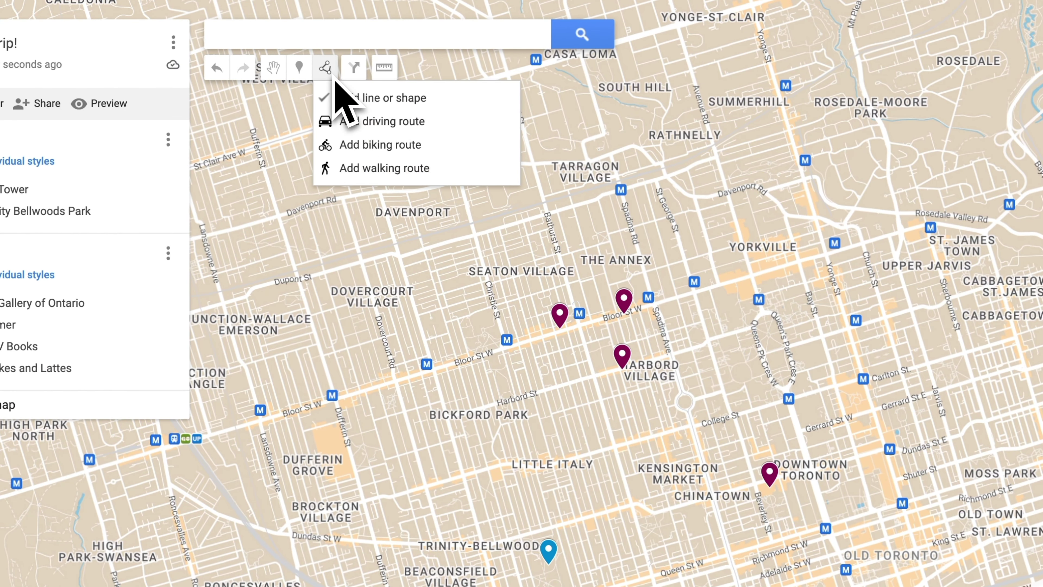
{"action": "left_click", "coordinate": [353, 101]}
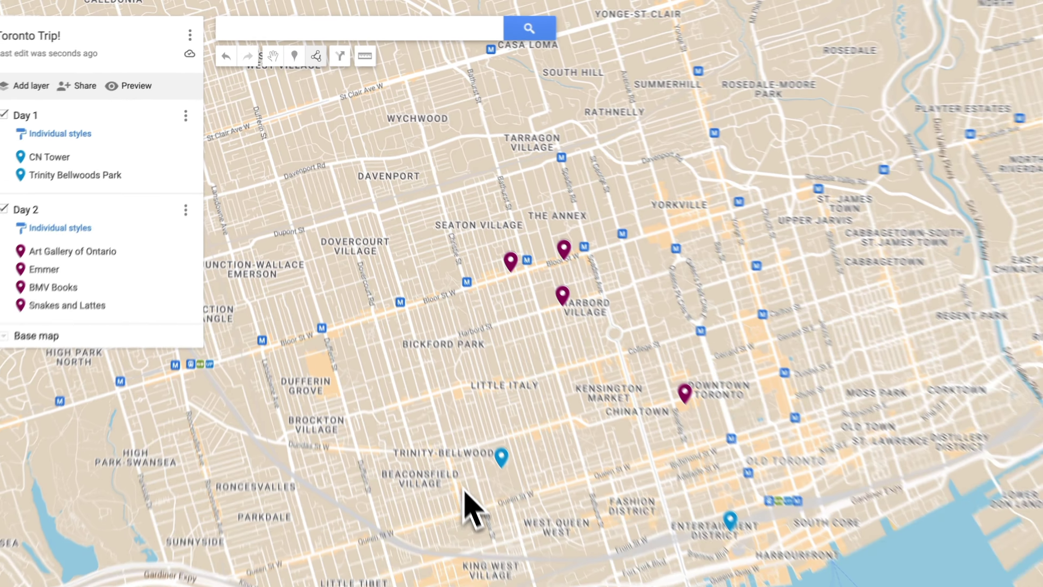
{"action": "scroll", "coordinate": [474, 433], "scroll_direction": "up", "scroll_amount": 8}
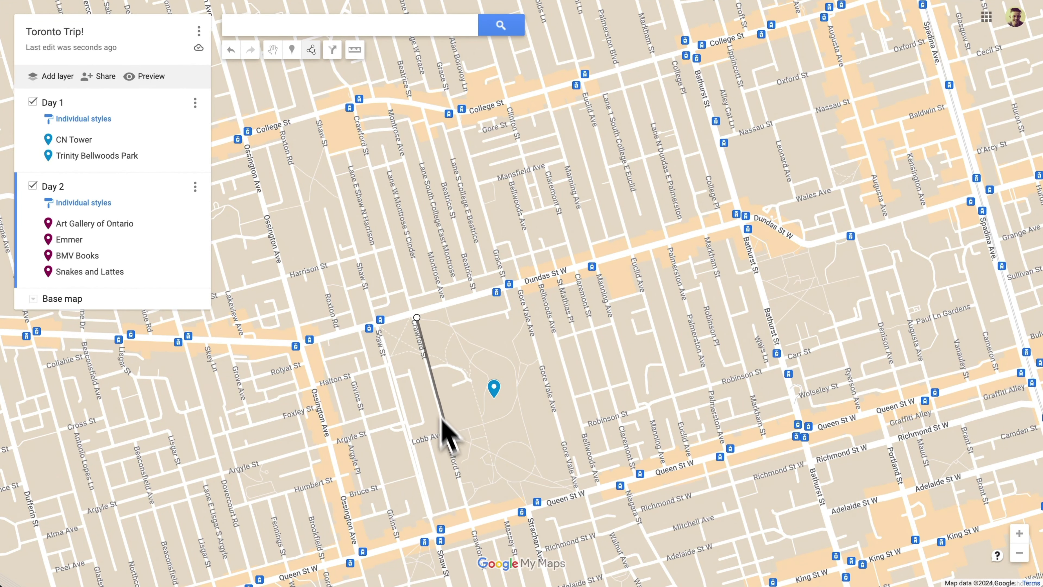
{"action": "left_click", "coordinate": [467, 504]}
{"action": "left_click", "coordinate": [492, 497]}
{"action": "left_click", "coordinate": [521, 497]}
{"action": "left_click", "coordinate": [527, 504]}
{"action": "left_click", "coordinate": [574, 491]}
{"action": "left_click", "coordinate": [517, 289]}
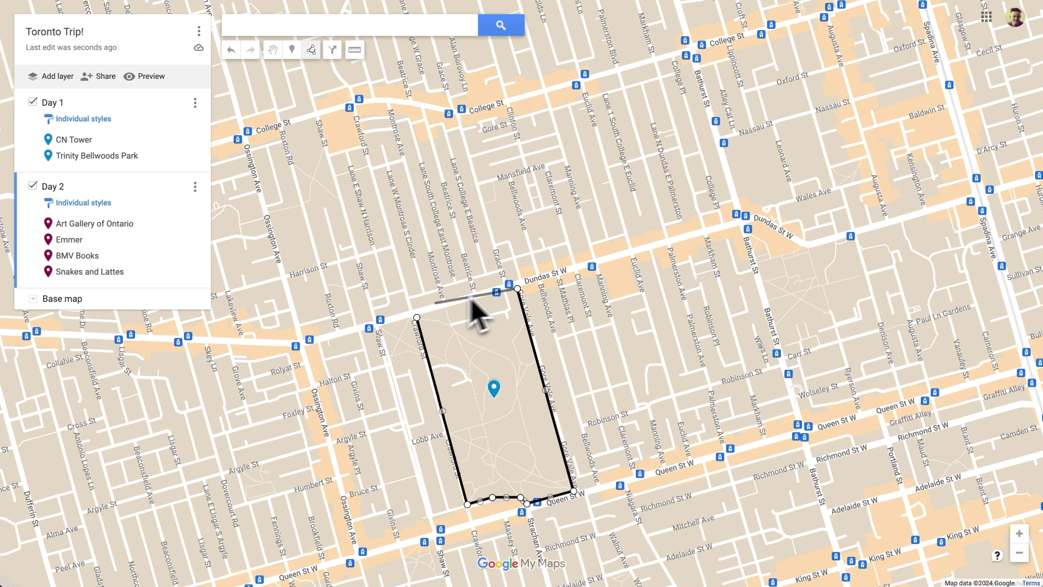
{"action": "left_click", "coordinate": [416, 317]}
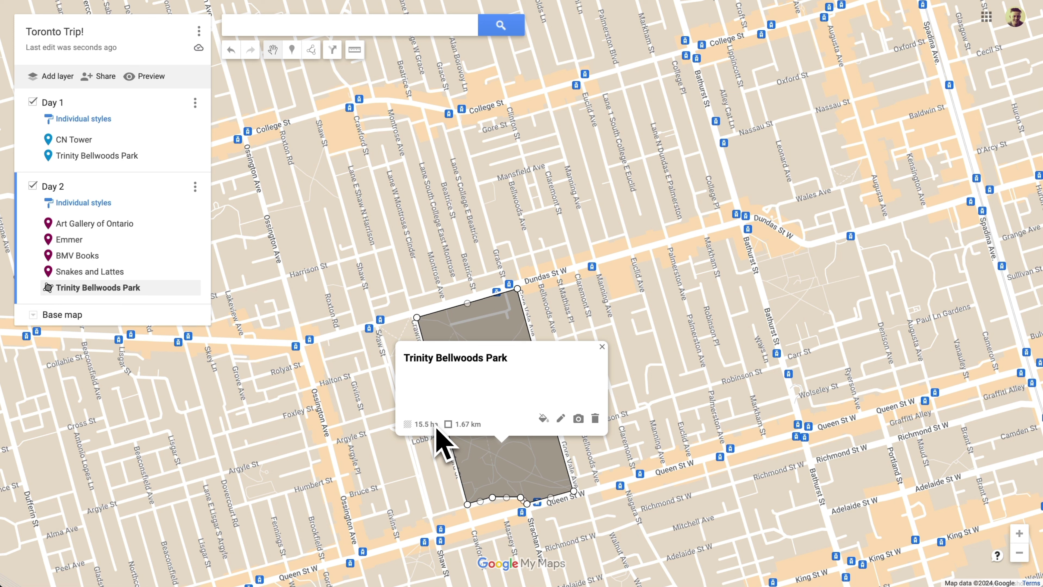
Step: Fill the Trinity Bellwoods Park shape light green
{"action": "left_click", "coordinate": [543, 417]}
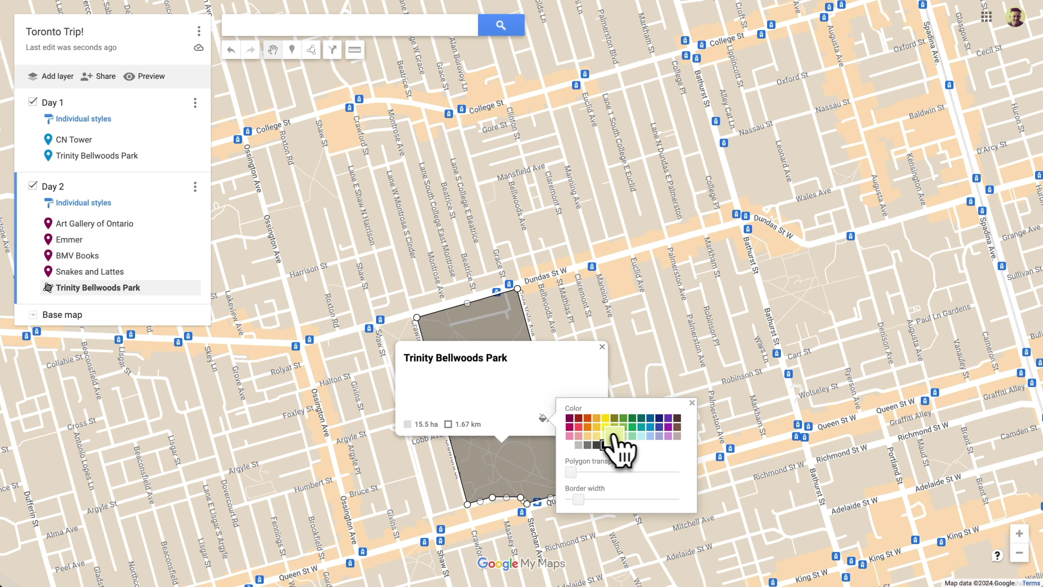
{"action": "left_click", "coordinate": [624, 436]}
{"action": "left_click", "coordinate": [772, 441]}
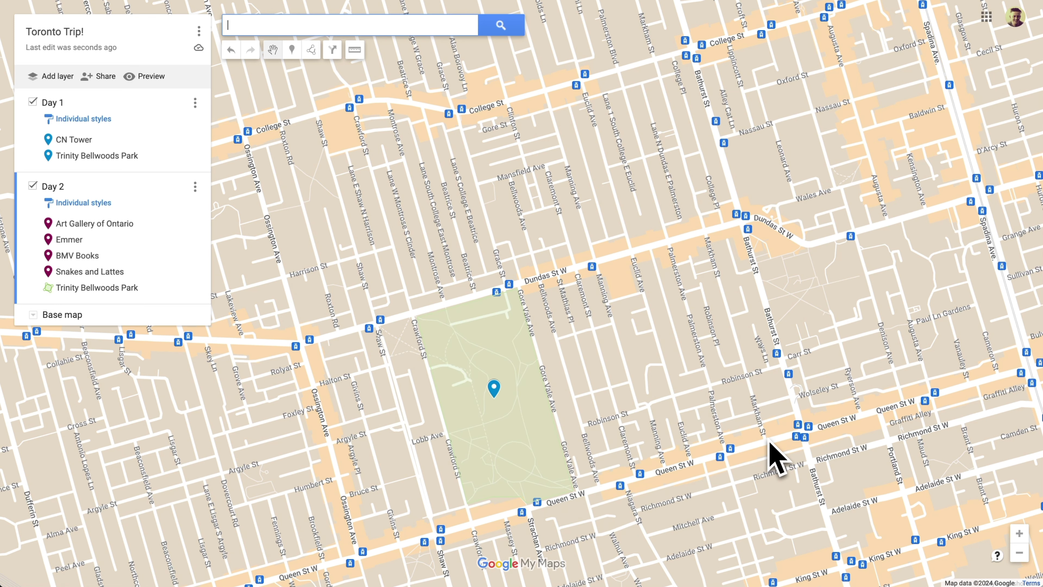
{"action": "scroll", "coordinate": [717, 448], "scroll_direction": "down", "scroll_amount": 3}
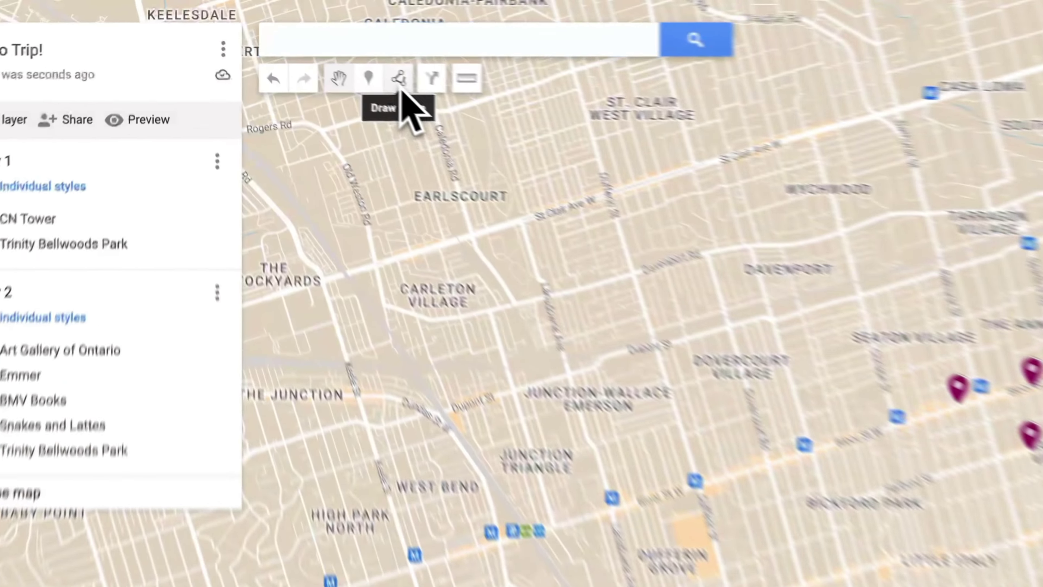
Step: Create a driving route: Art Gallery of Ontario, Emmer, BMV Books, Snakes and Lattes
{"action": "left_click", "coordinate": [311, 52]}
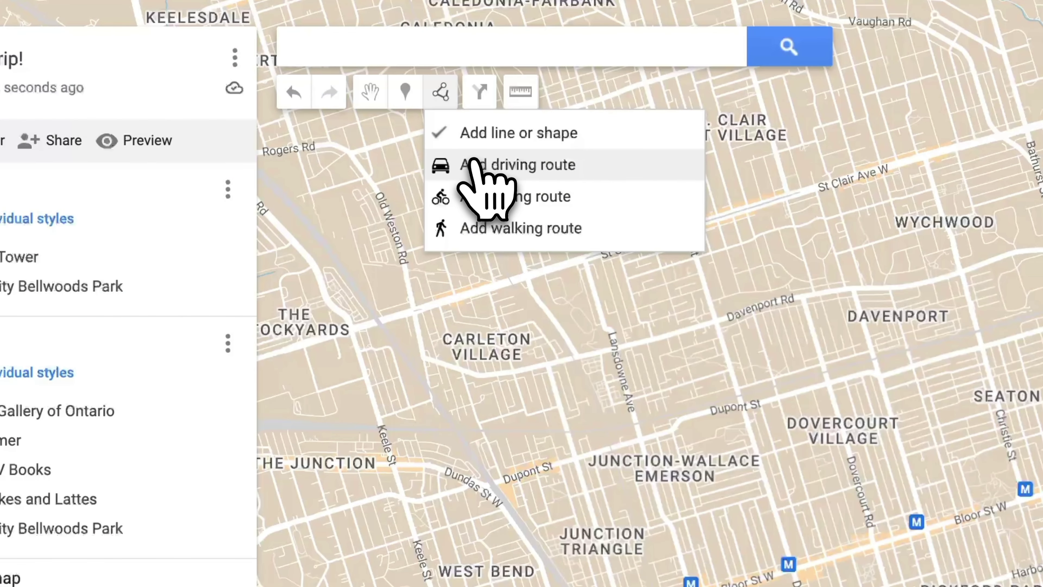
{"action": "left_click", "coordinate": [476, 166]}
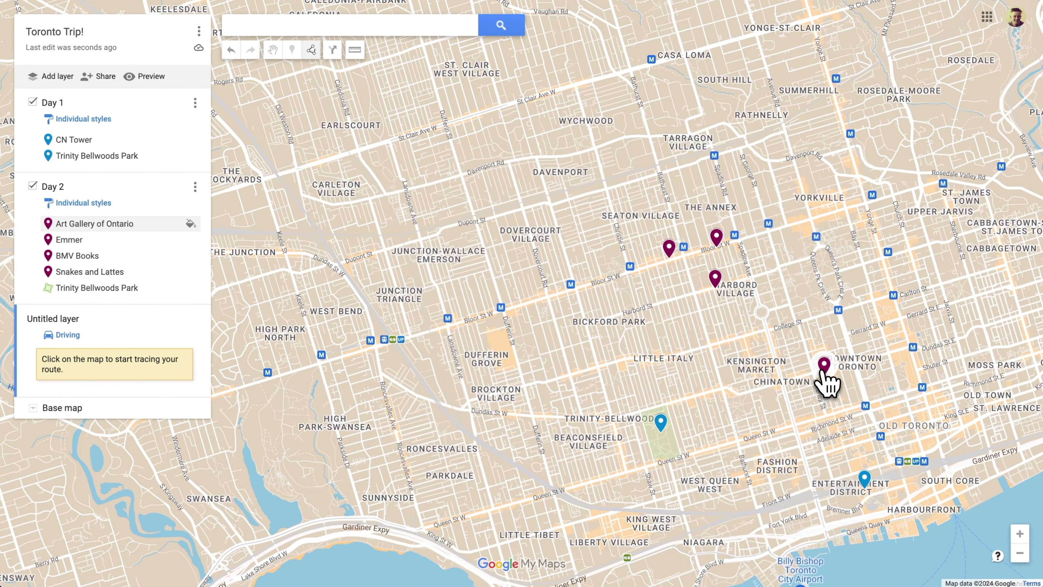
{"action": "left_click", "coordinate": [866, 398]}
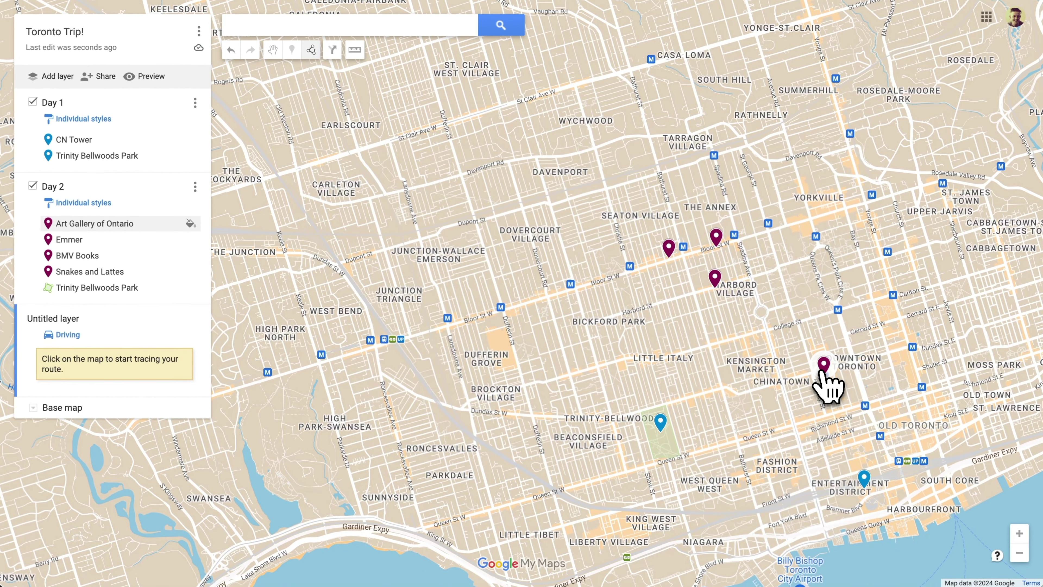
{"action": "left_click", "coordinate": [715, 281]}
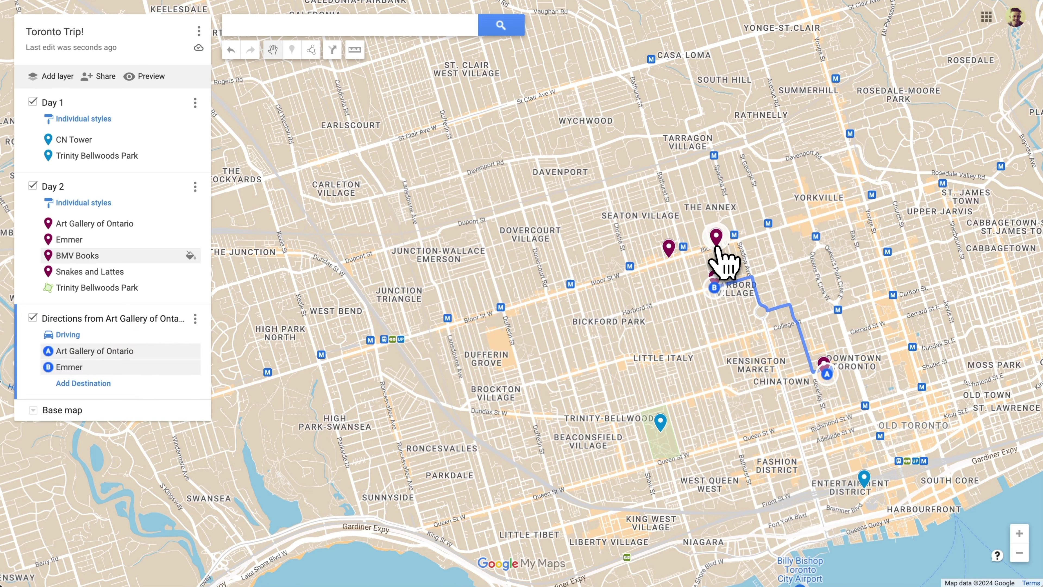
{"action": "left_click", "coordinate": [110, 384]}
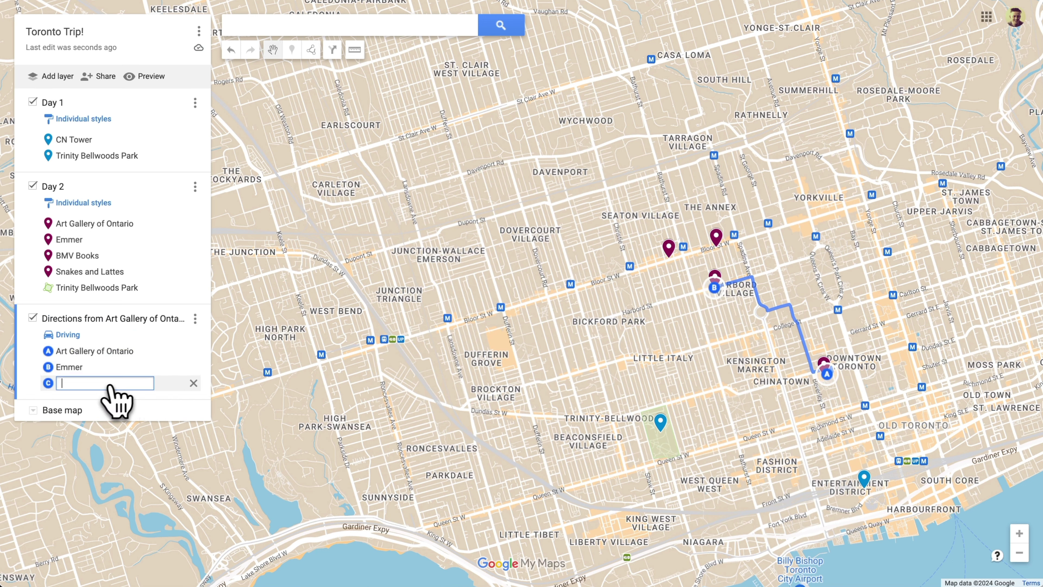
{"action": "left_click", "coordinate": [718, 241]}
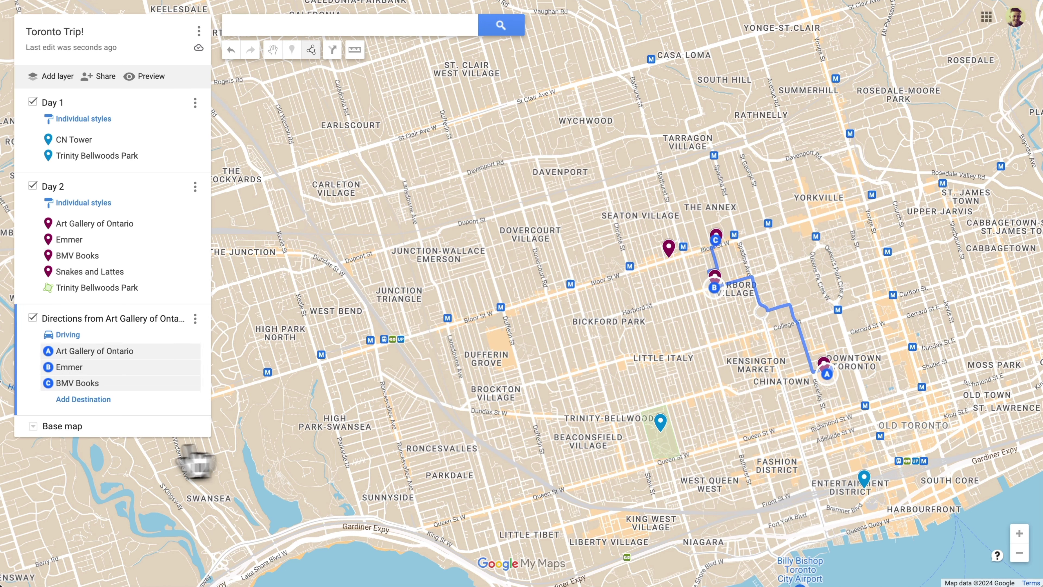
{"action": "left_click", "coordinate": [86, 399]}
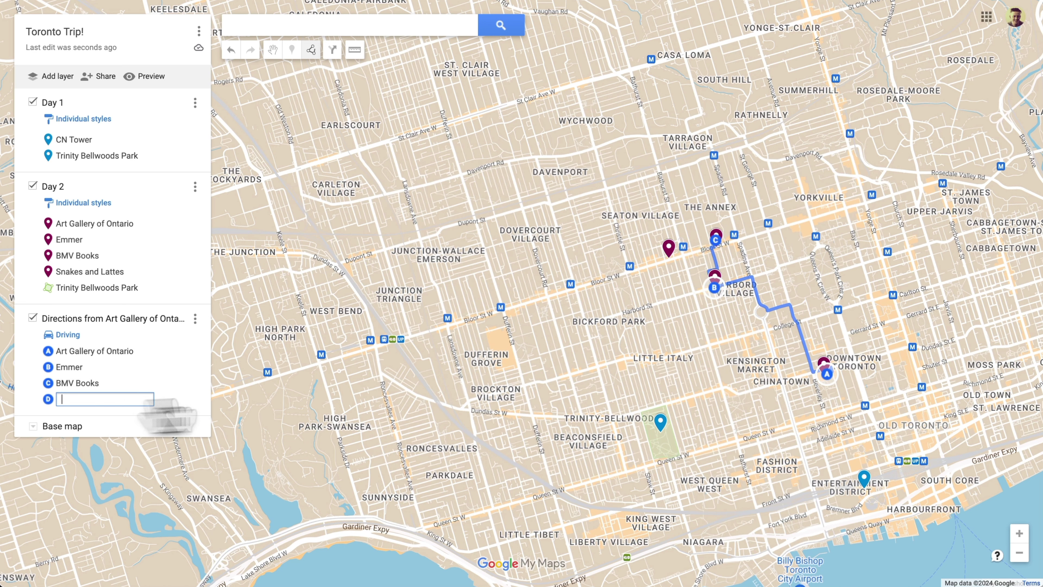
{"action": "left_click", "coordinate": [669, 248]}
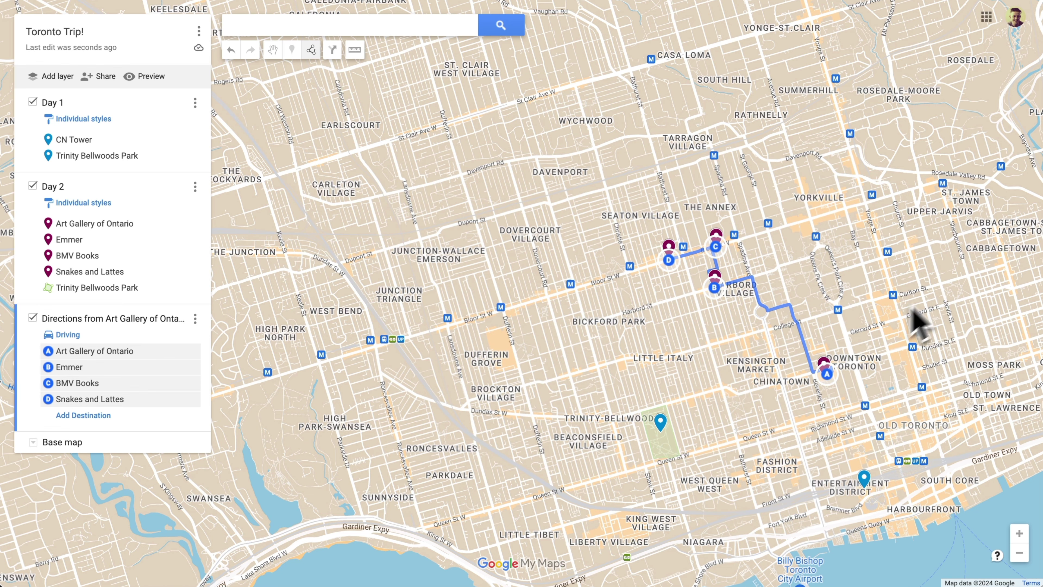
Step: Reroute the drive along Spadina to Baldwin St, then remove the extra waypoint there
{"action": "scroll", "coordinate": [831, 339], "scroll_direction": "up", "scroll_amount": 1}
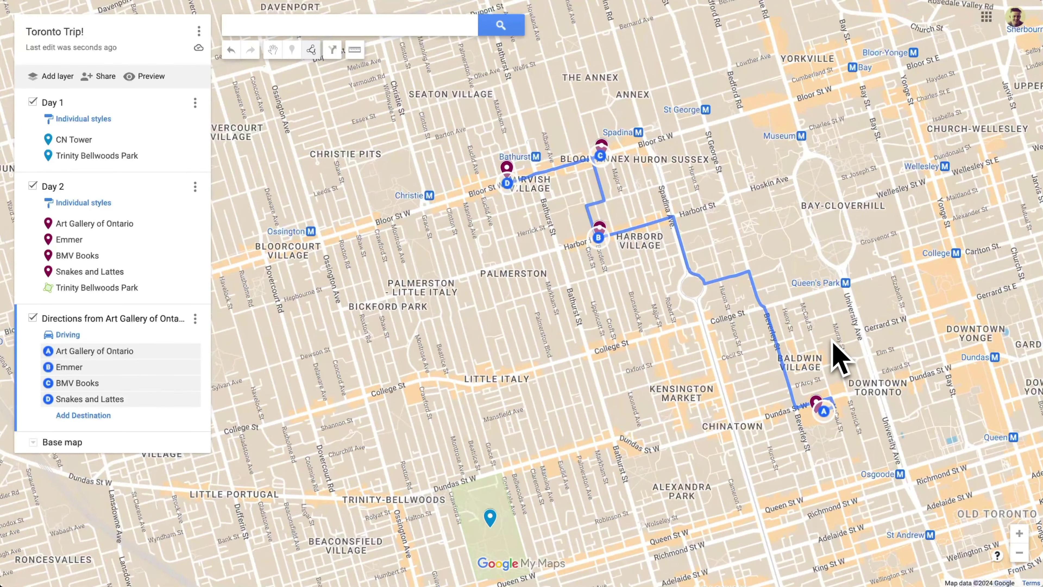
{"action": "scroll", "coordinate": [833, 342], "scroll_direction": "up", "scroll_amount": 1}
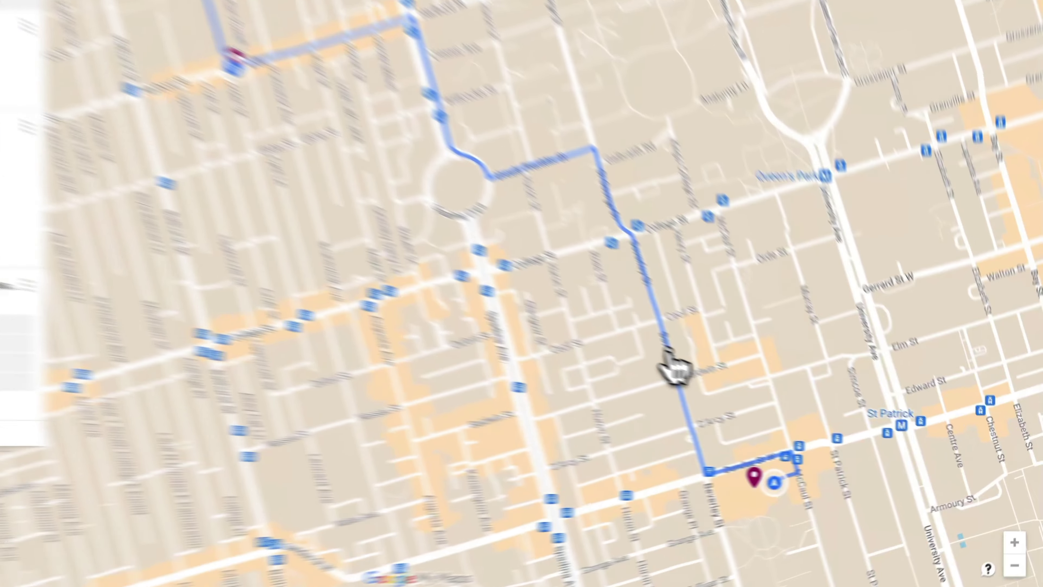
{"action": "left_click_drag", "start_coordinate": [673, 367], "coordinate": [346, 396]}
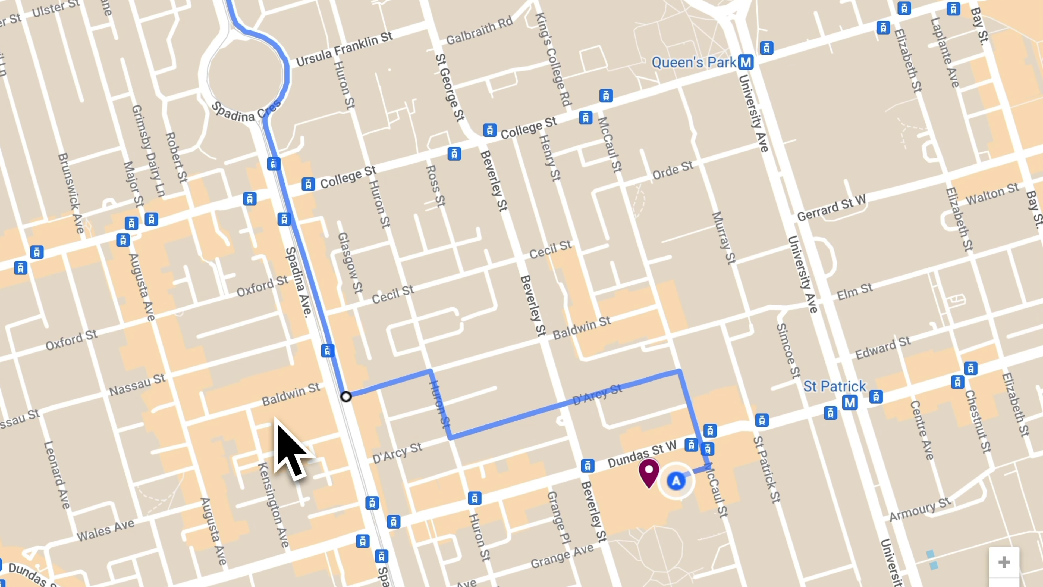
{"action": "left_click", "coordinate": [347, 399]}
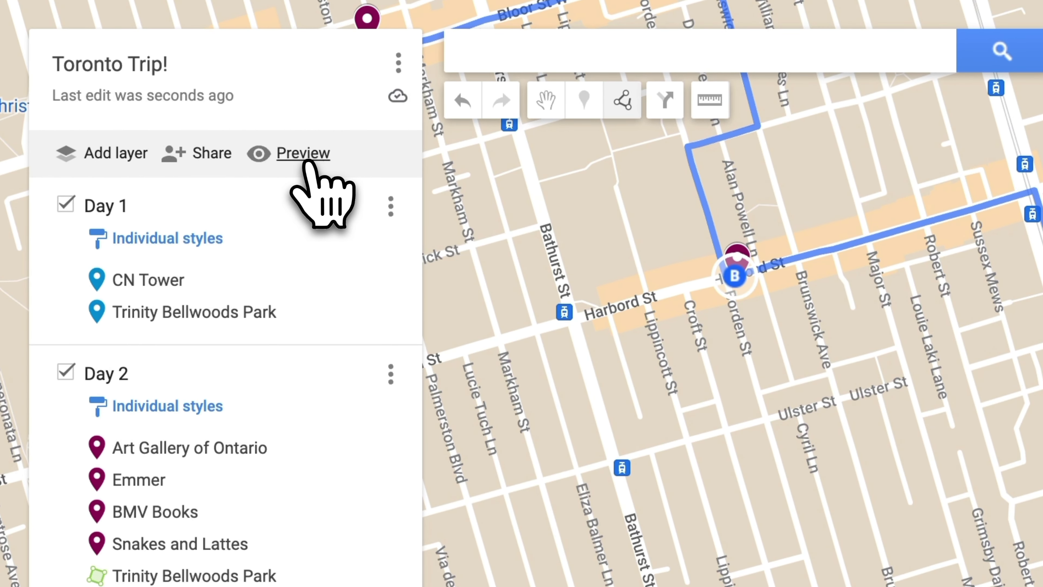
Step: Preview the Toronto Trip map as viewers see it and show the base map style choices
{"action": "left_click", "coordinate": [304, 155]}
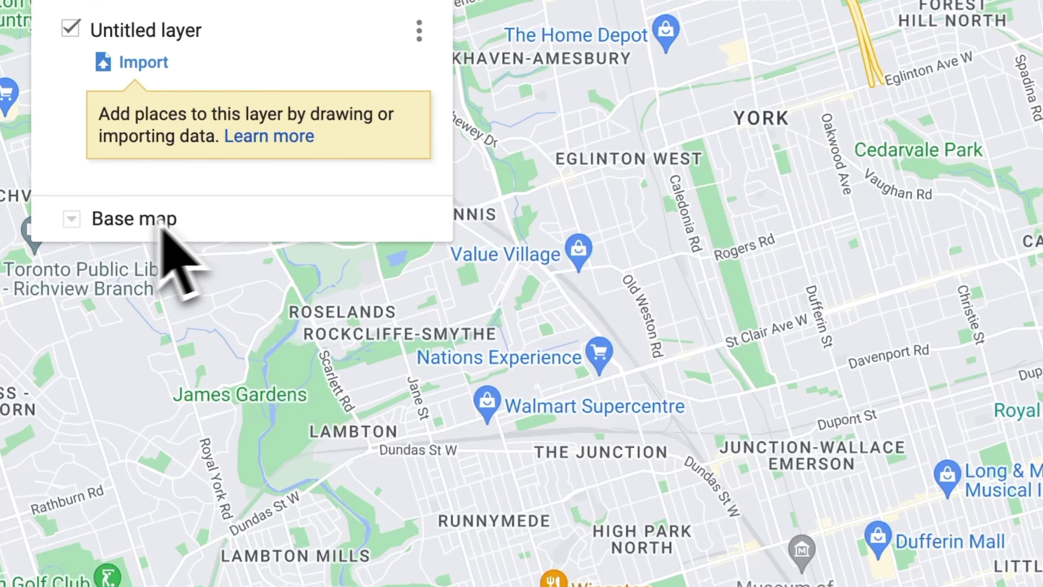
{"action": "left_click", "coordinate": [65, 214]}
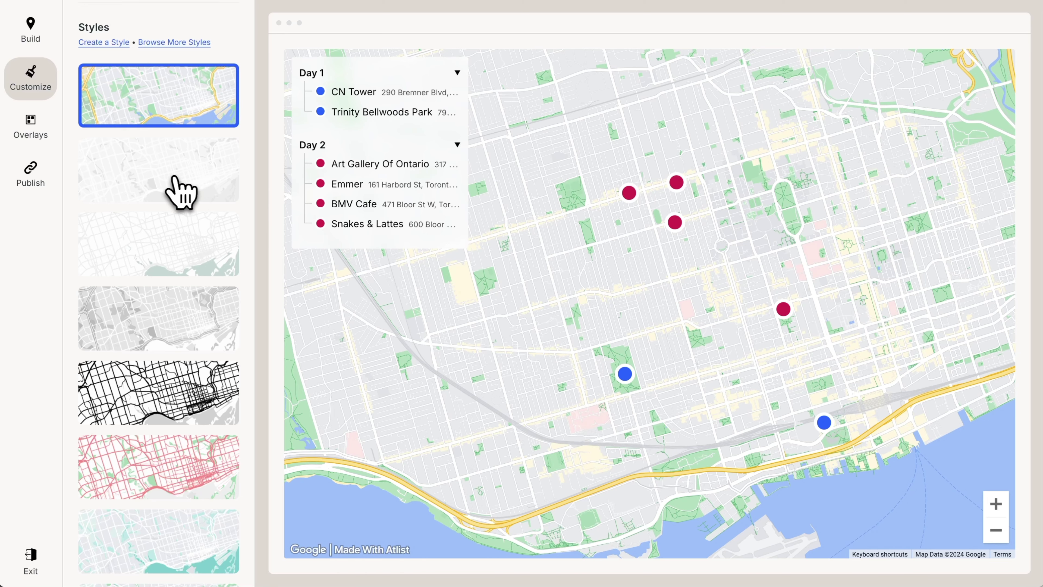
Step: Try the light grey, white, black line, teal and blue styles; apply the light green-parks style
{"action": "left_click", "coordinate": [163, 194]}
{"action": "left_click", "coordinate": [148, 228]}
{"action": "scroll", "coordinate": [151, 239], "scroll_direction": "down", "scroll_amount": 3}
{"action": "left_click", "coordinate": [155, 238]}
{"action": "scroll", "coordinate": [154, 246], "scroll_direction": "down", "scroll_amount": 3}
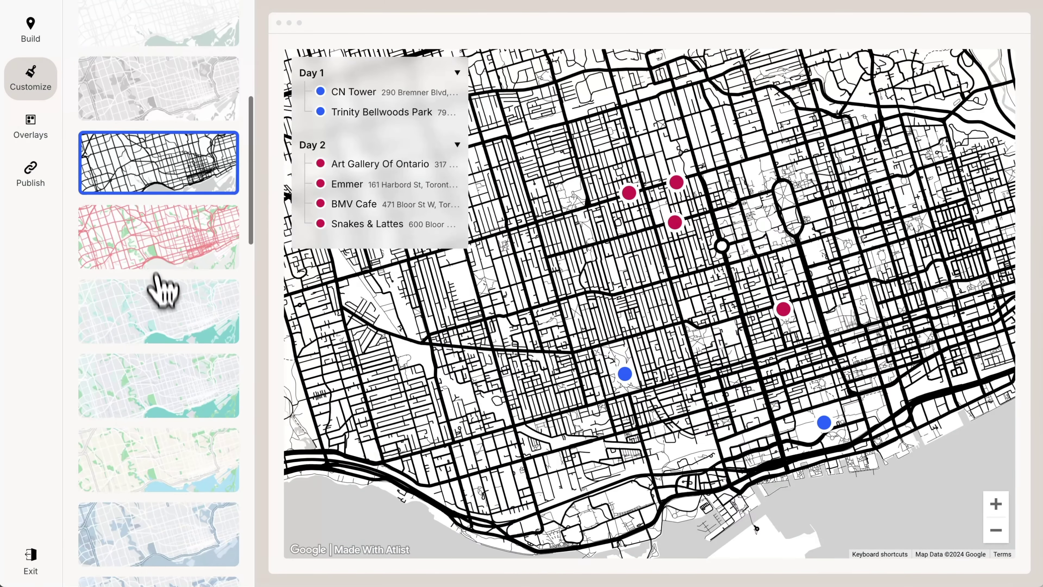
{"action": "left_click", "coordinate": [161, 296]}
{"action": "scroll", "coordinate": [163, 305], "scroll_direction": "down", "scroll_amount": 3}
{"action": "left_click", "coordinate": [163, 294]}
{"action": "scroll", "coordinate": [162, 263], "scroll_direction": "down", "scroll_amount": 5}
{"action": "scroll", "coordinate": [166, 263], "scroll_direction": "down", "scroll_amount": 2}
{"action": "left_click", "coordinate": [166, 300]}
{"action": "scroll", "coordinate": [164, 320], "scroll_direction": "down", "scroll_amount": 2}
{"action": "left_click", "coordinate": [158, 304]}
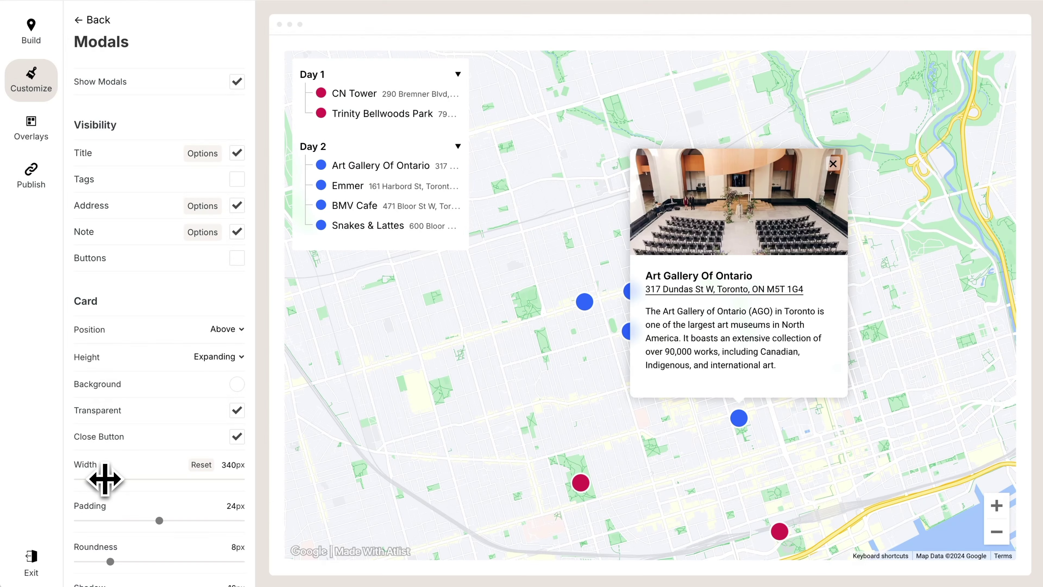
Step: Set Card Width to 300px, turn Address off and Buttons on for the info cards
{"action": "left_click_drag", "start_coordinate": [105, 478], "coordinate": [97, 481]}
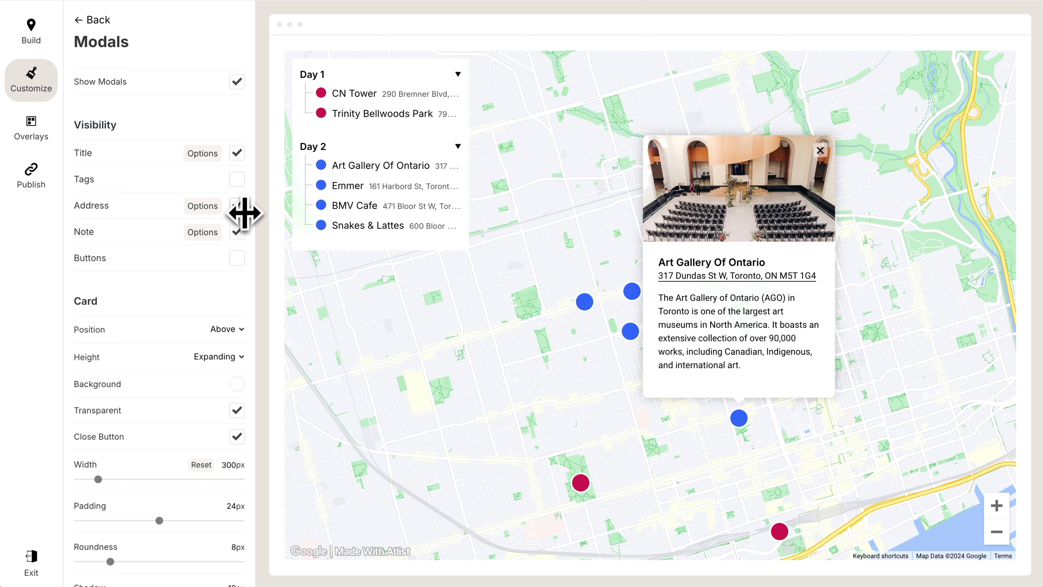
{"action": "left_click", "coordinate": [237, 205]}
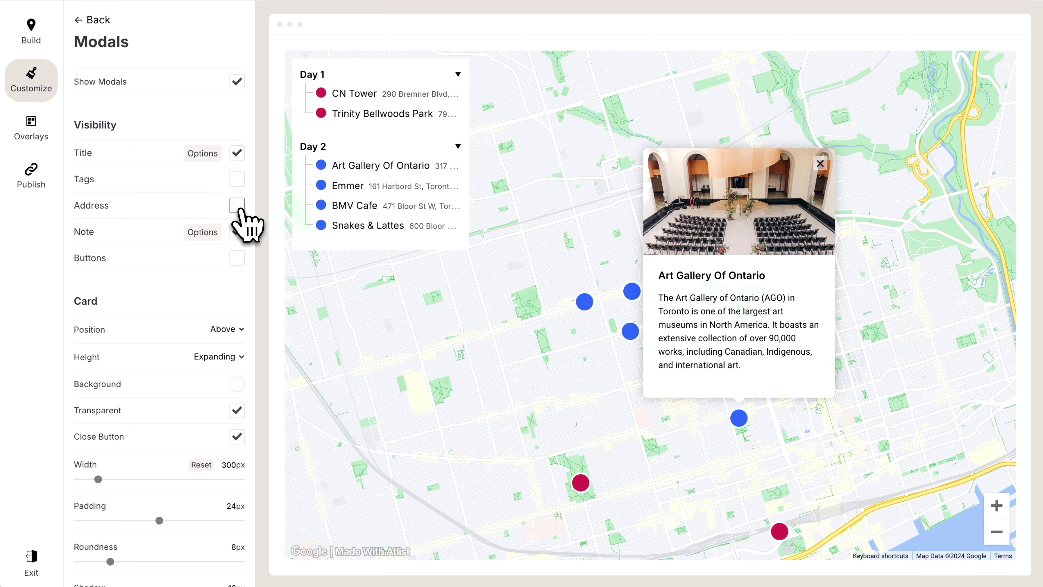
{"action": "left_click", "coordinate": [237, 258]}
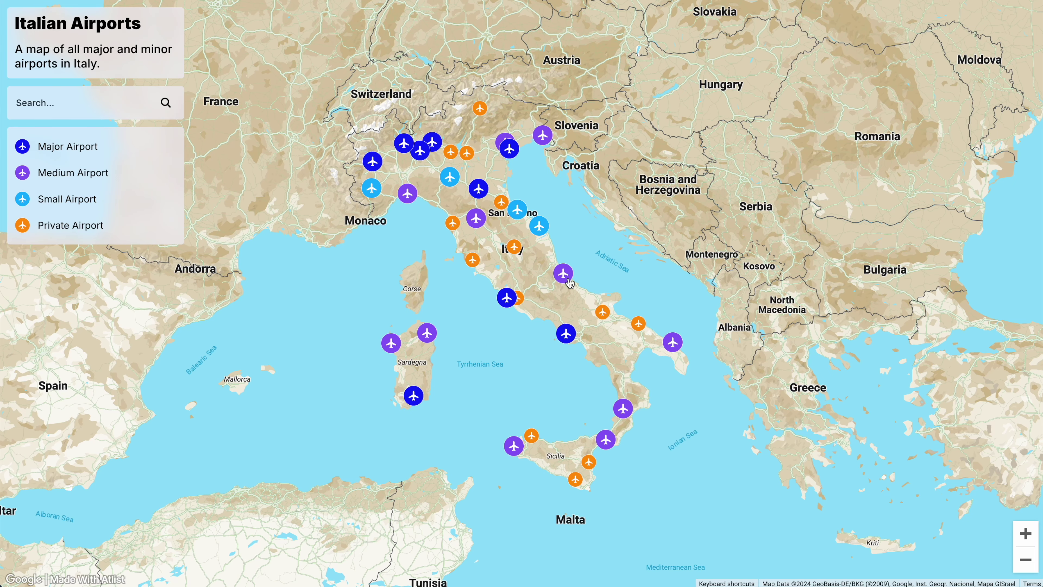
Step: Open the Pescara Airport info card on the Italian Airports example map
{"action": "left_click", "coordinate": [567, 278]}
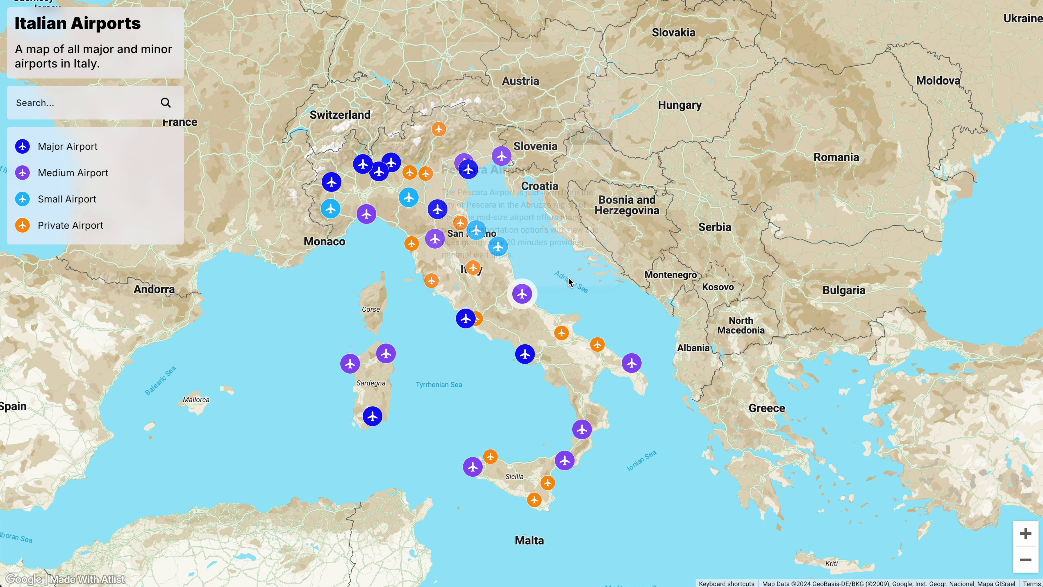